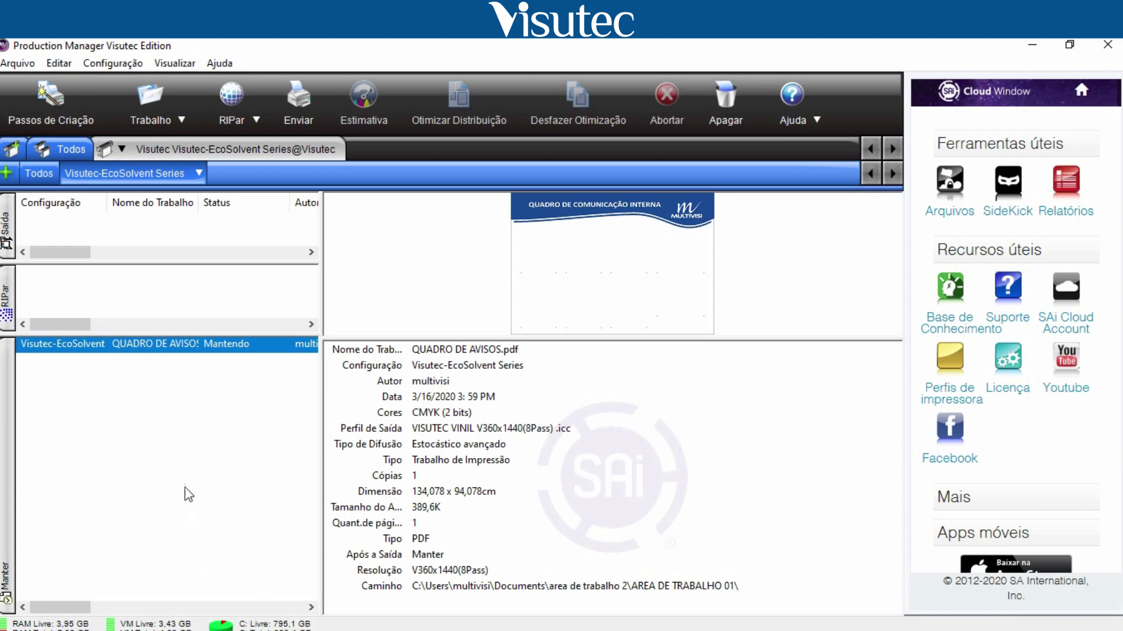
left_click(175, 344)
left_click(175, 386)
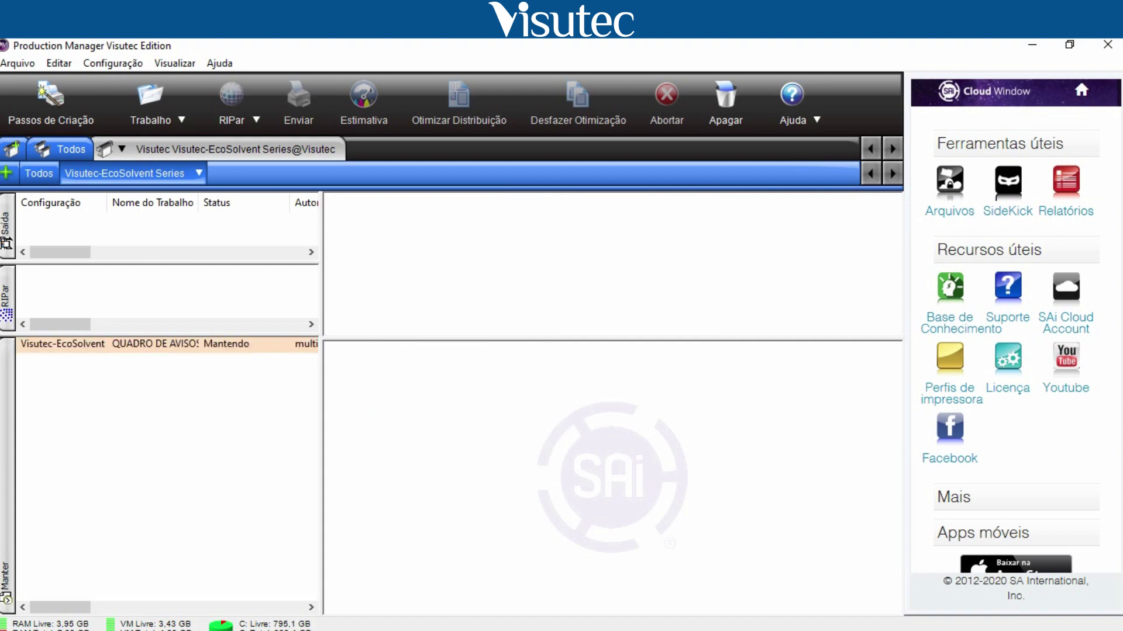
left_click(176, 345)
left_click(161, 345)
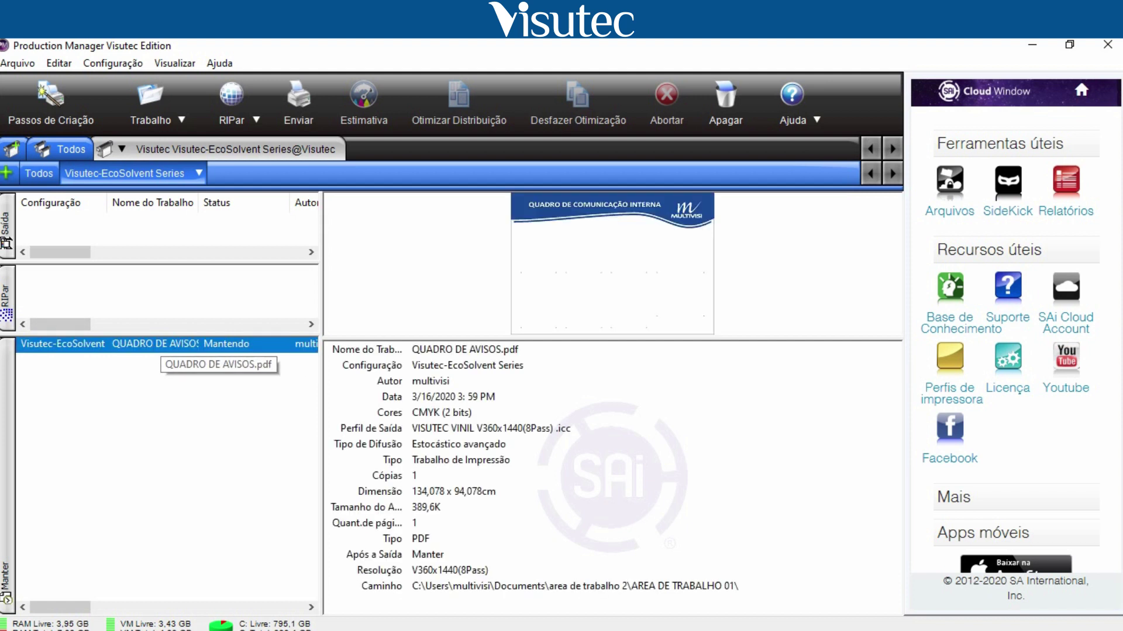
left_click(167, 421)
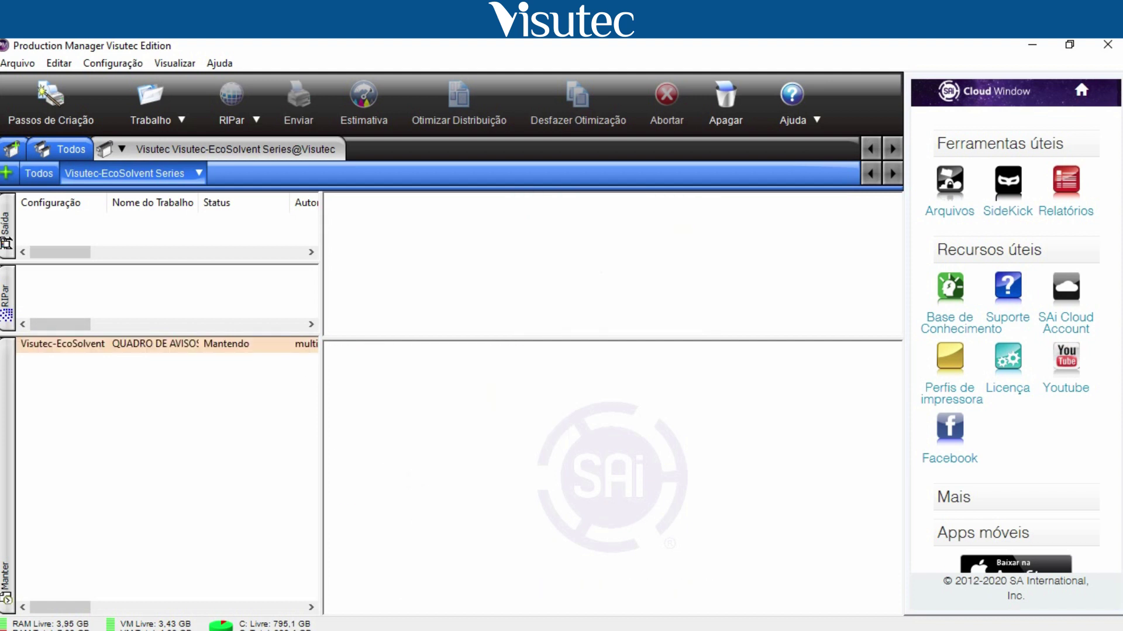
- Open the finishing properties of the QUADRO DE AVISOS.pdf job and enable metal grommets (Alças de metal)
left_click(158, 344)
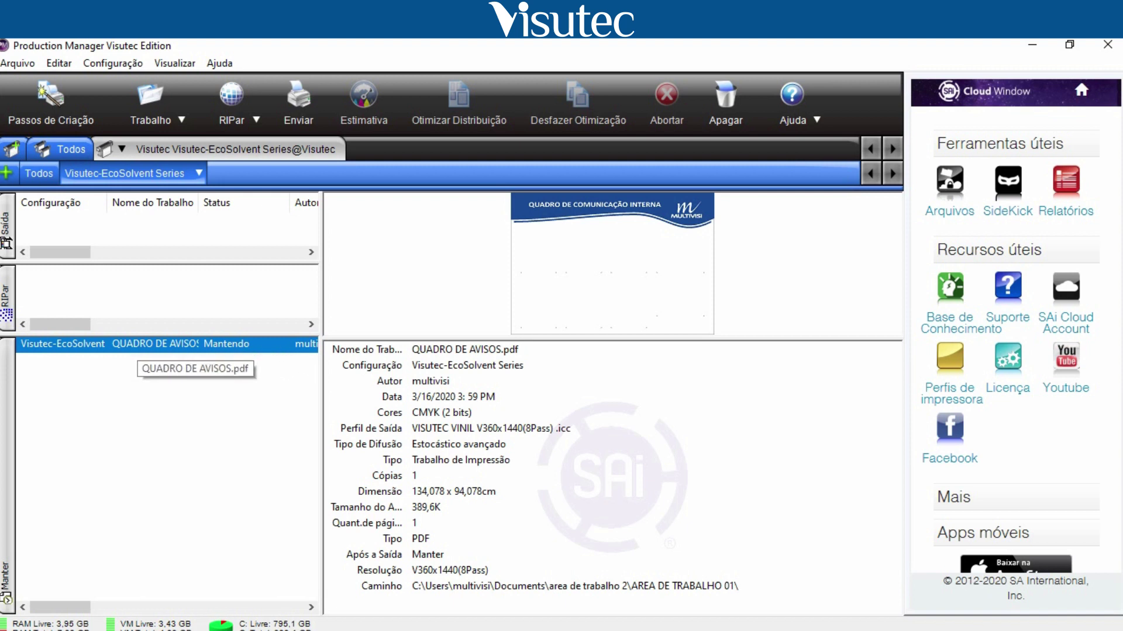
double_click(146, 345)
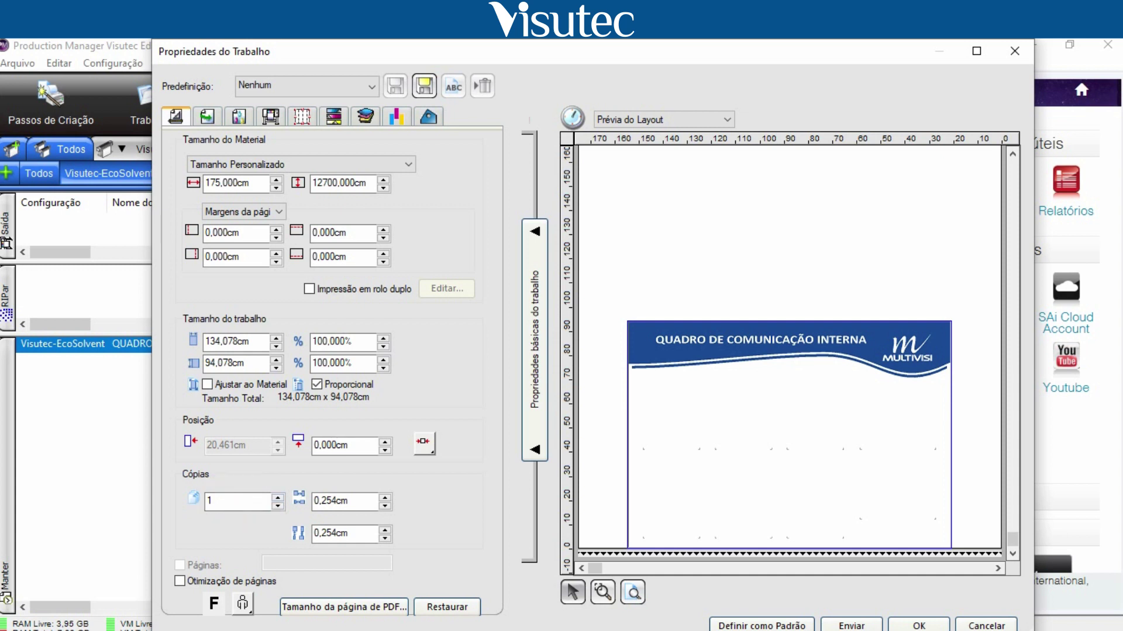
left_click(428, 117)
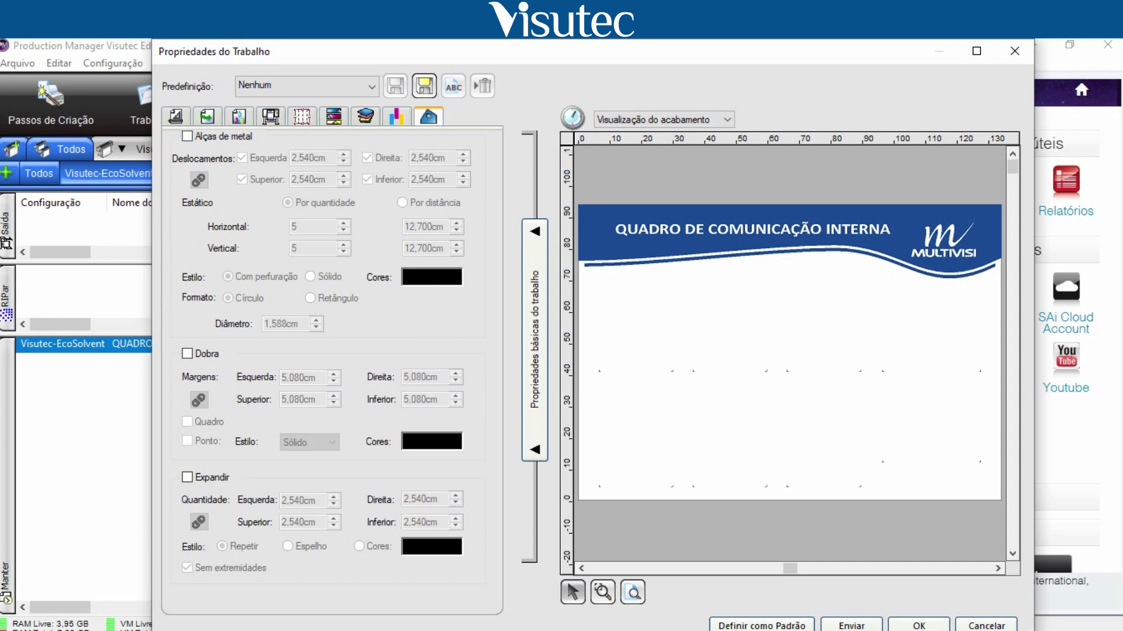
left_click(187, 136)
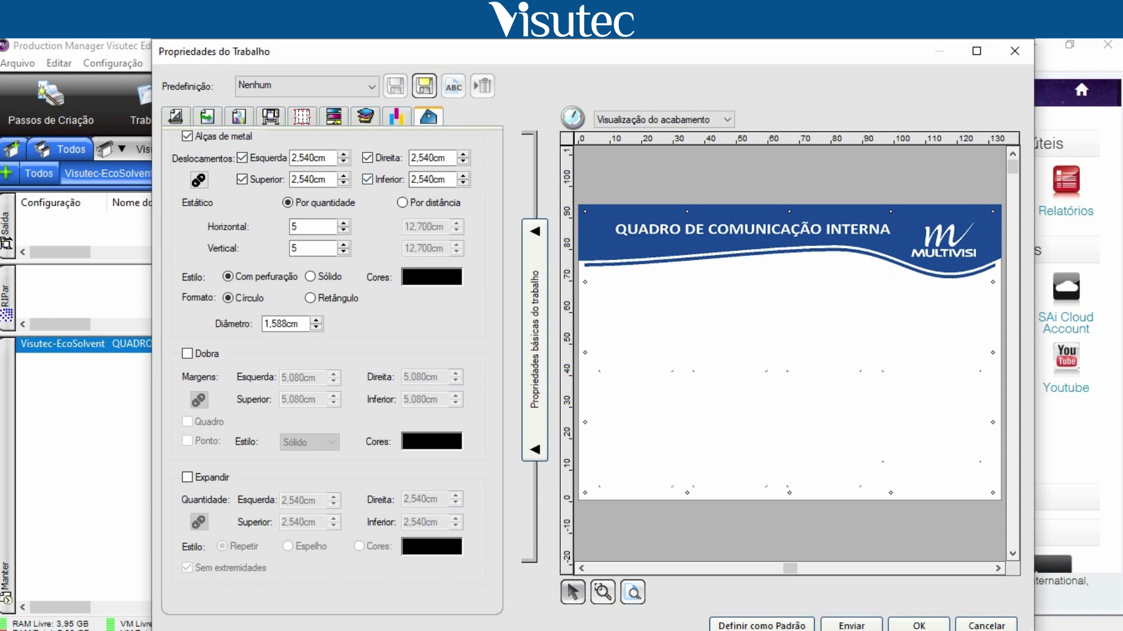
- Link the four grommet offsets and set them all to 10 cm
key("Up")
key("Up")
key("Up")
left_click(198, 180)
left_click(199, 180)
left_click_drag(329, 159, 290, 158)
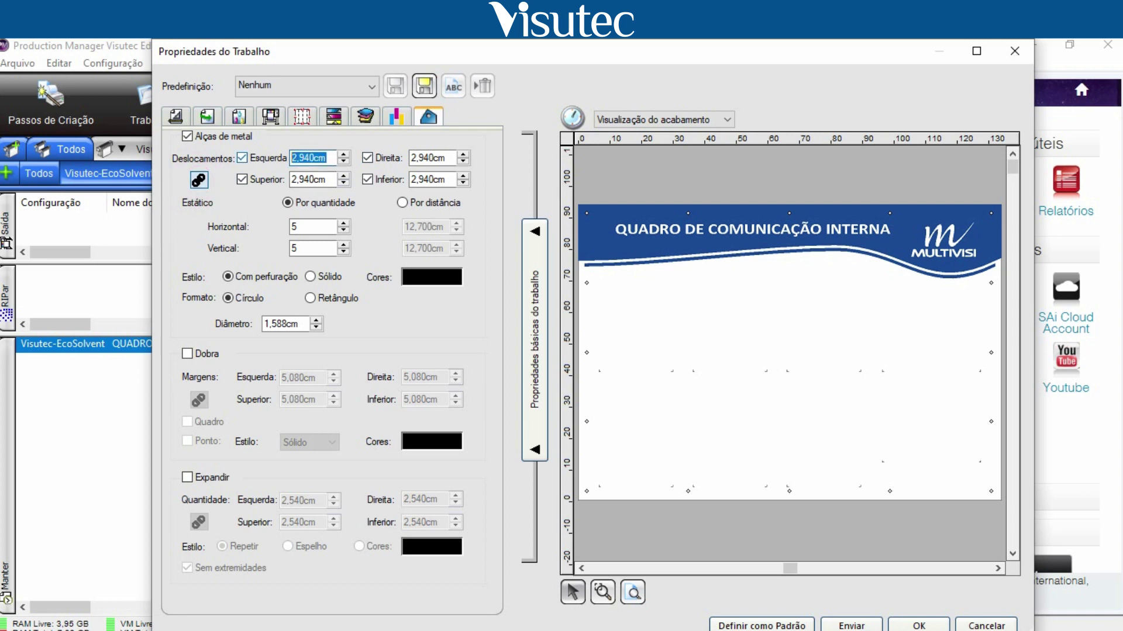
type("10")
left_click(444, 179)
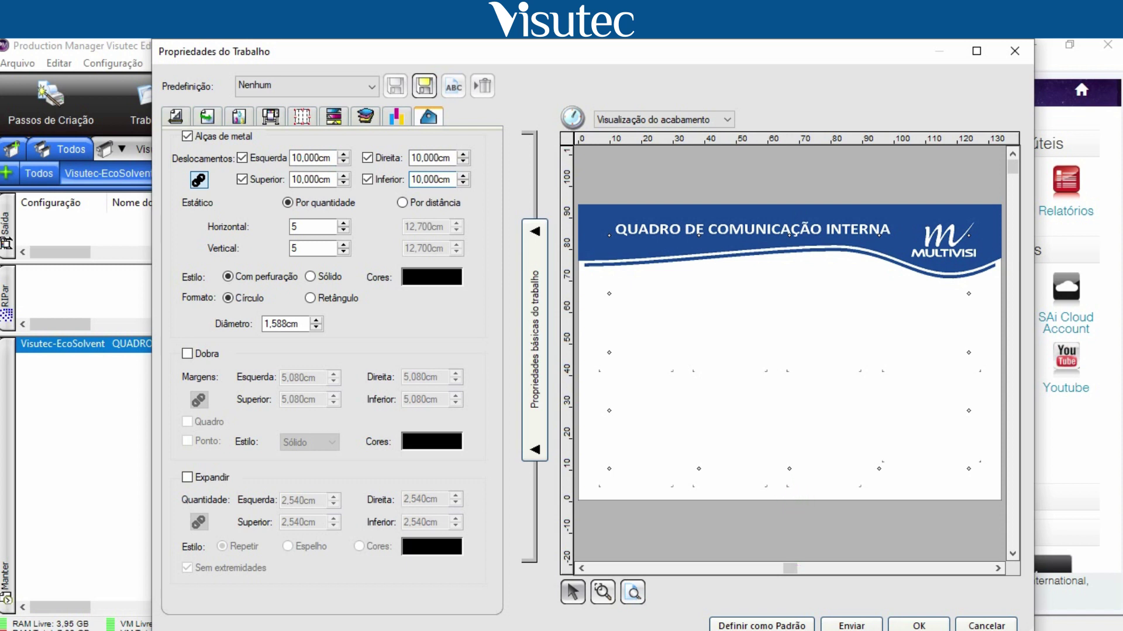
- Set the linked grommet offsets to 3 cm on all sides
left_click_drag(333, 158, 187, 137)
type("3")
left_click(315, 180)
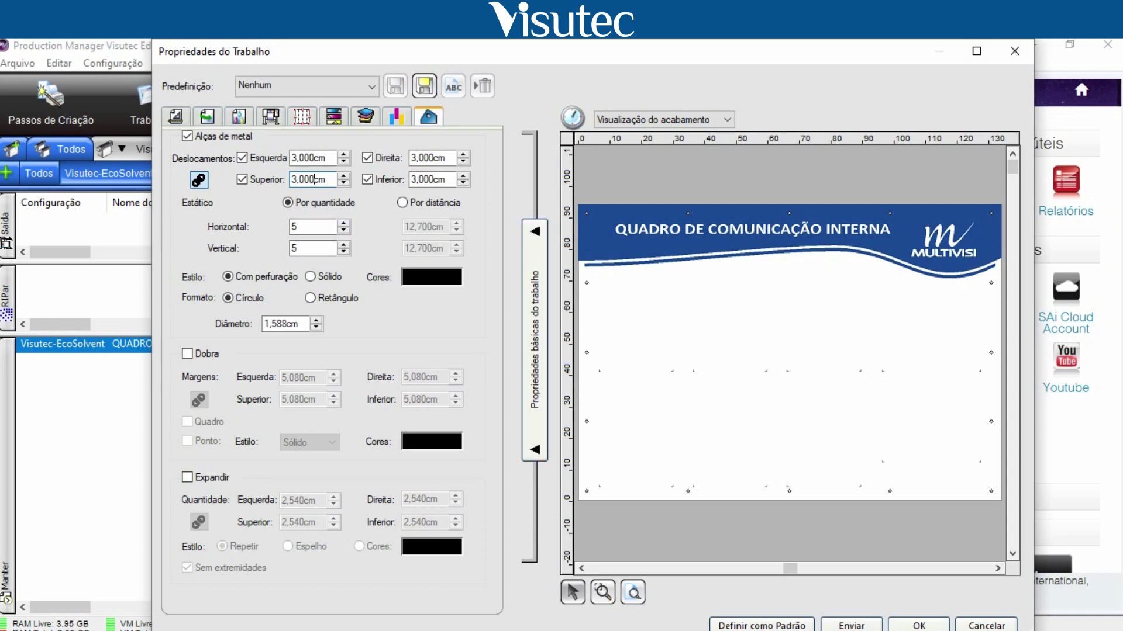
- Set the grommet quantities to 14 horizontally and 10 vertically
double_click(295, 226)
type("14")
left_click(343, 245)
left_click(344, 245)
left_click(343, 245)
left_click(343, 245)
left_click(343, 245)
- Space the grommets by distance (Por distância), with 30 cm both horizontally and vertically
left_click(402, 203)
double_click(424, 227)
type("30")
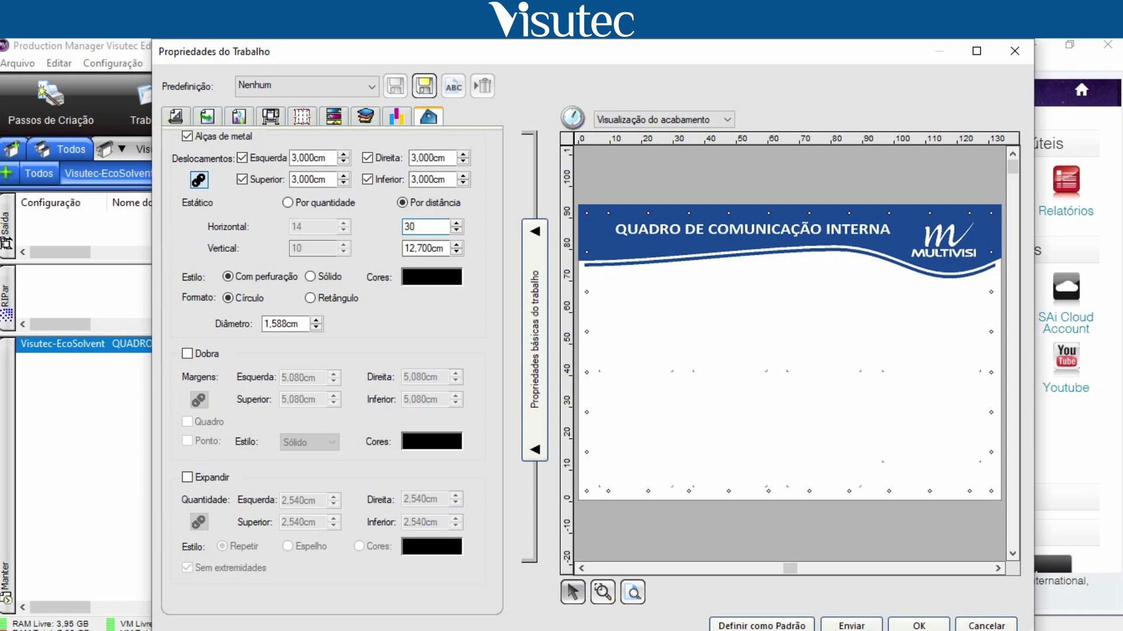
key("Tab")
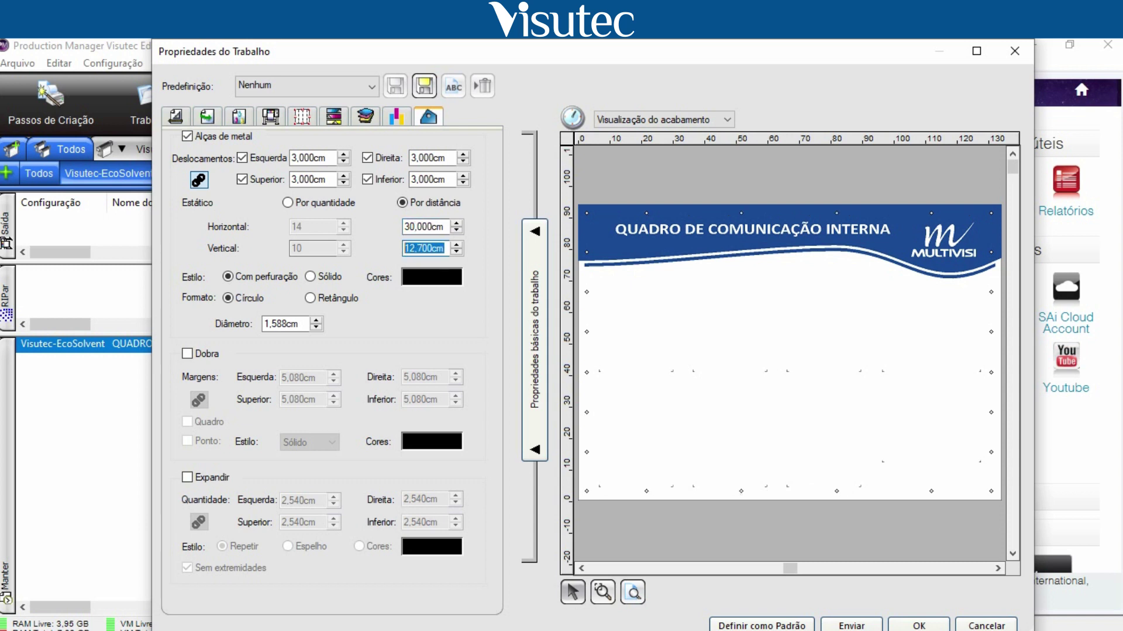
type("30,")
- Set the vertical distance between grommets to 15 cm
left_click(423, 227)
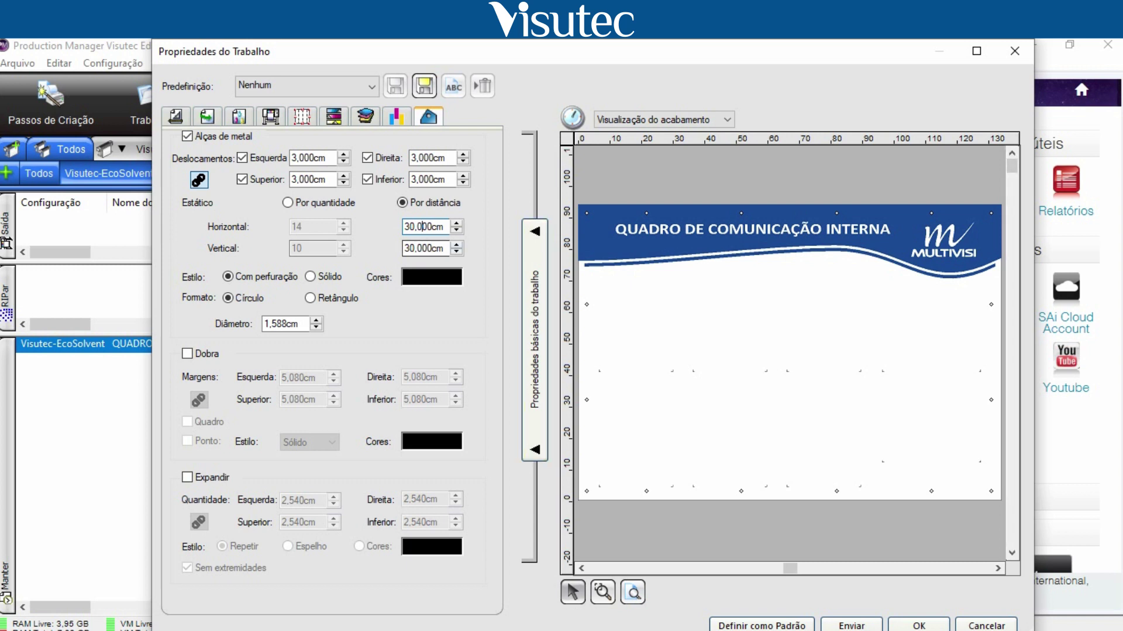
key("Tab")
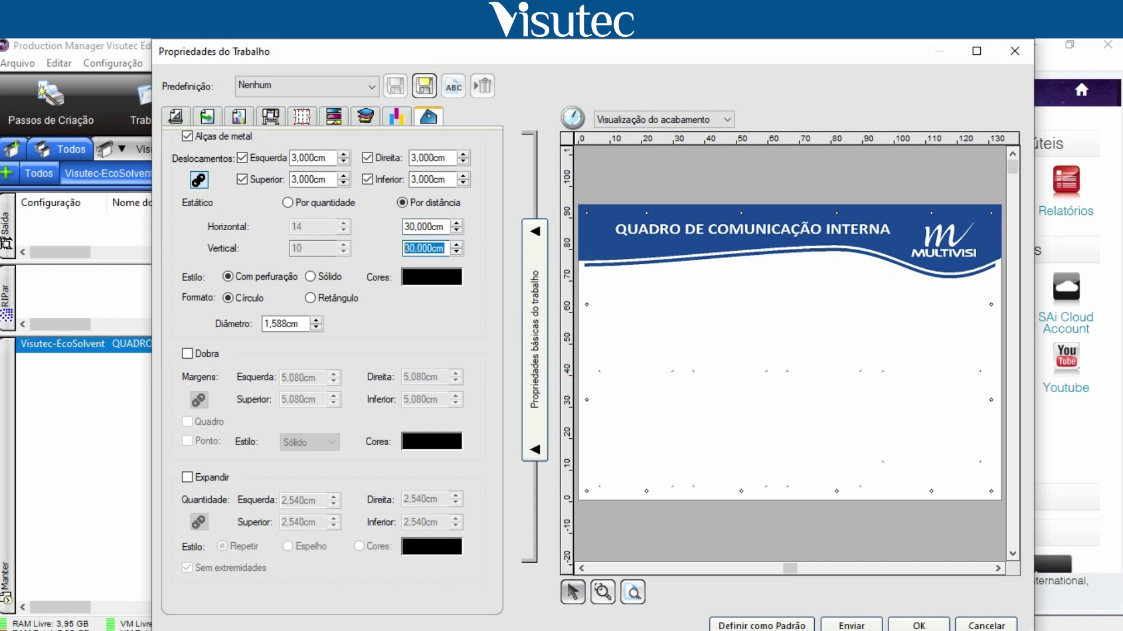
type("15")
key("Tab")
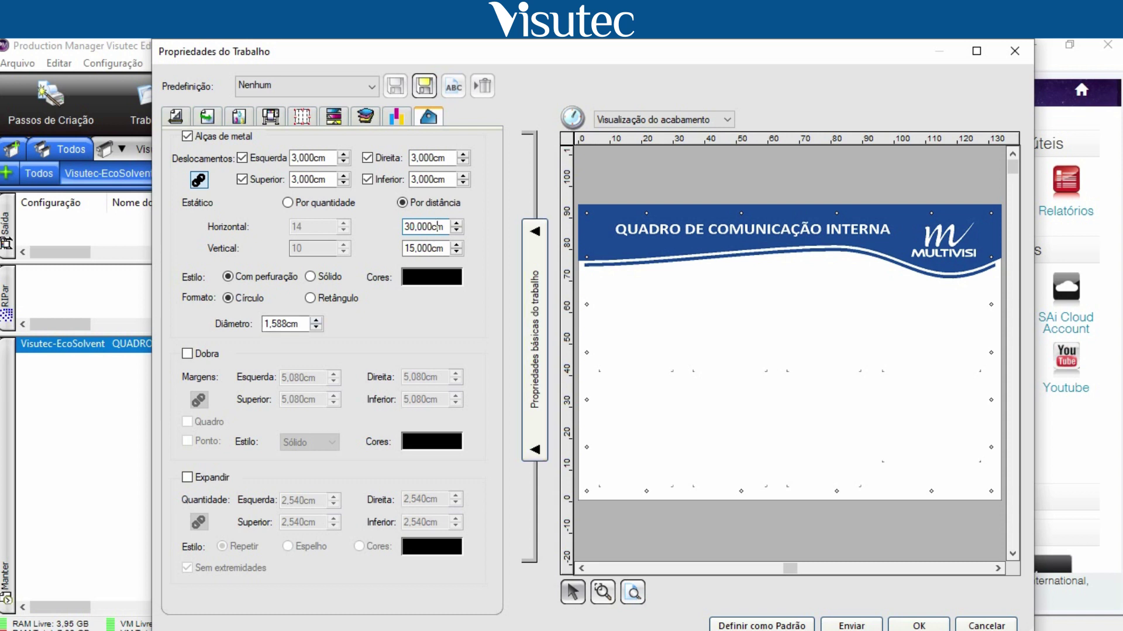
- Set the grommet circle diameter to 15 cm
left_click_drag(293, 325, 265, 325)
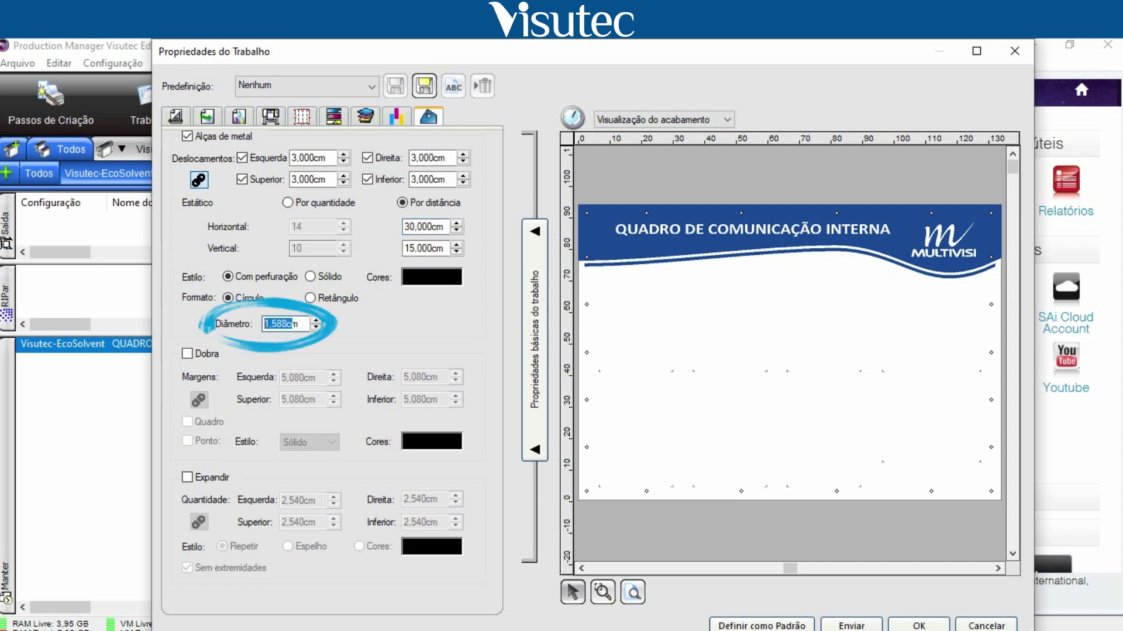
key("Delete")
key("Delete")
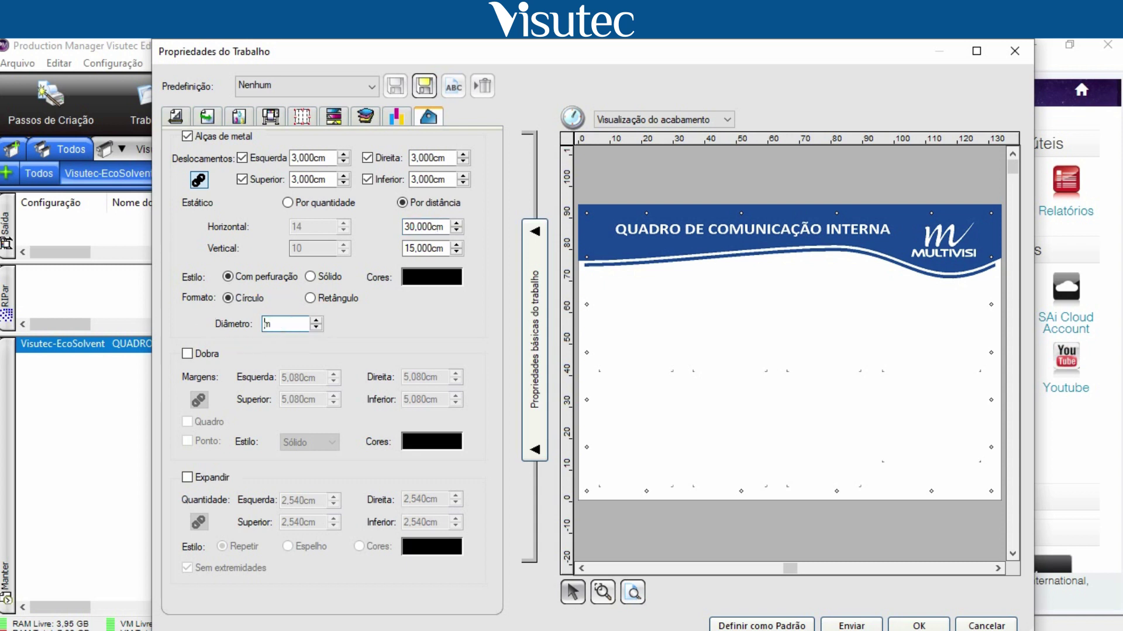
type("15,000cm")
key("Return")
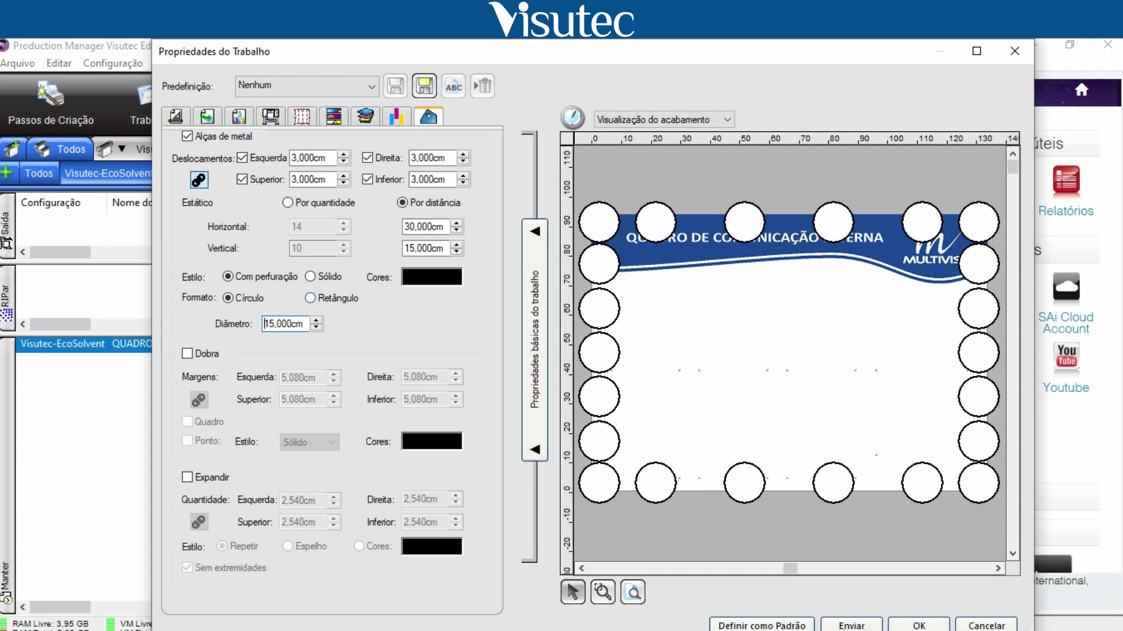
- Reduce the grommet circle diameter to 1,5 cm
left_click_drag(305, 324, 263, 324)
type("1,5")
key("Return")
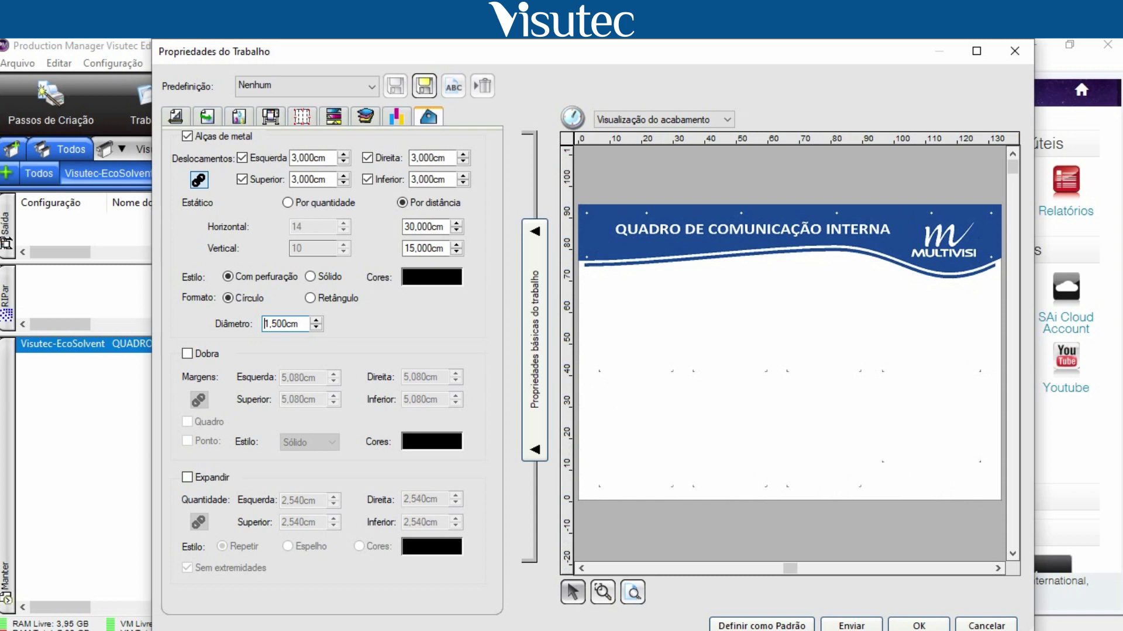
- Try grommet diameters of 50 cm and 5 cm
double_click(281, 324)
type("50")
key("Return")
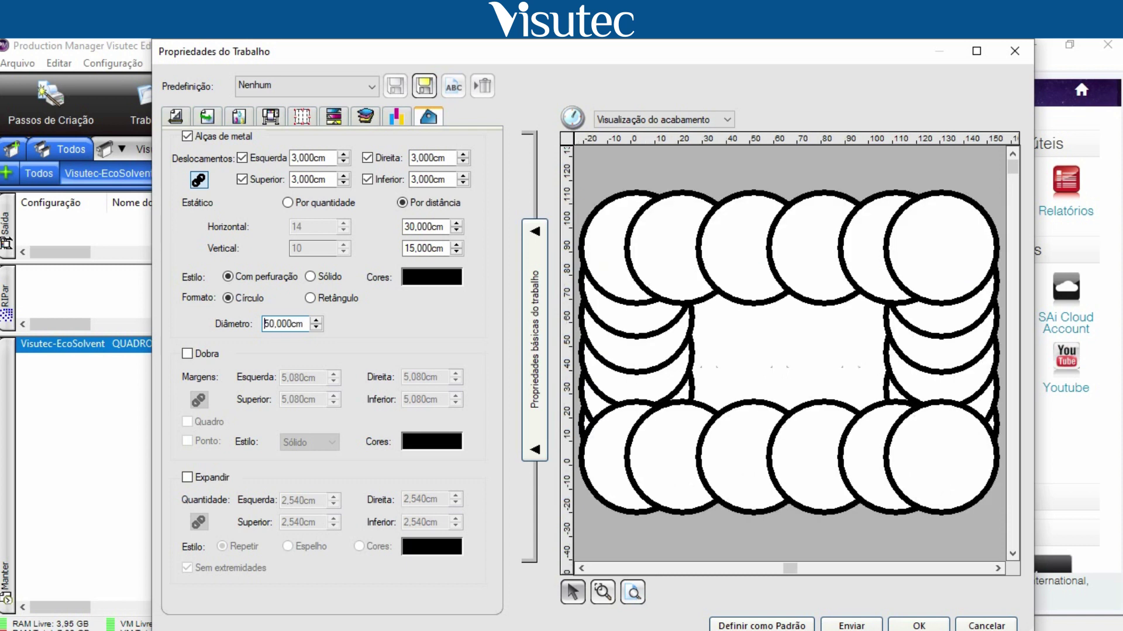
key("ctrl+a")
type("5")
key("Return")
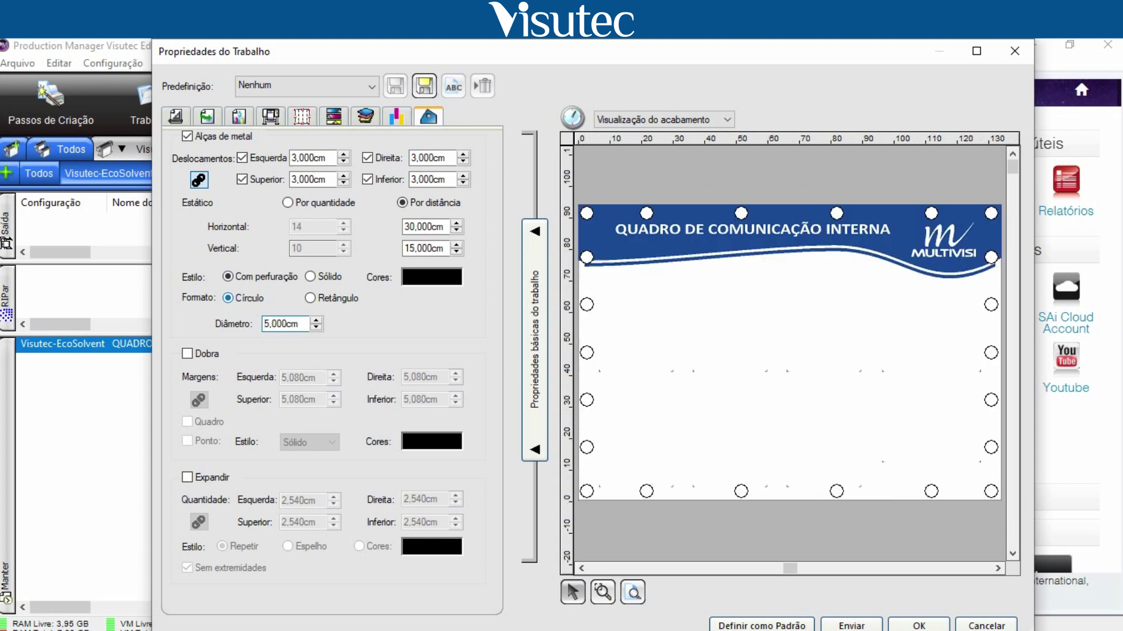
- Try the rectangular grommet format (Retângulo), return to Círculo and set the diameter to 1,5 cm
left_click(311, 298)
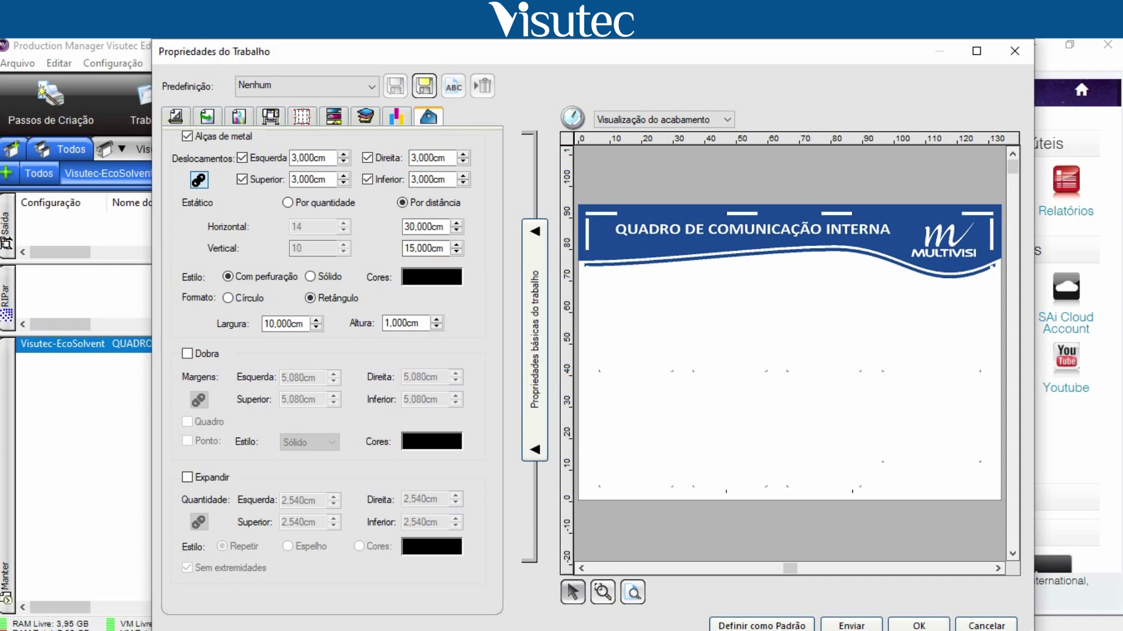
left_click(228, 298)
key("Tab")
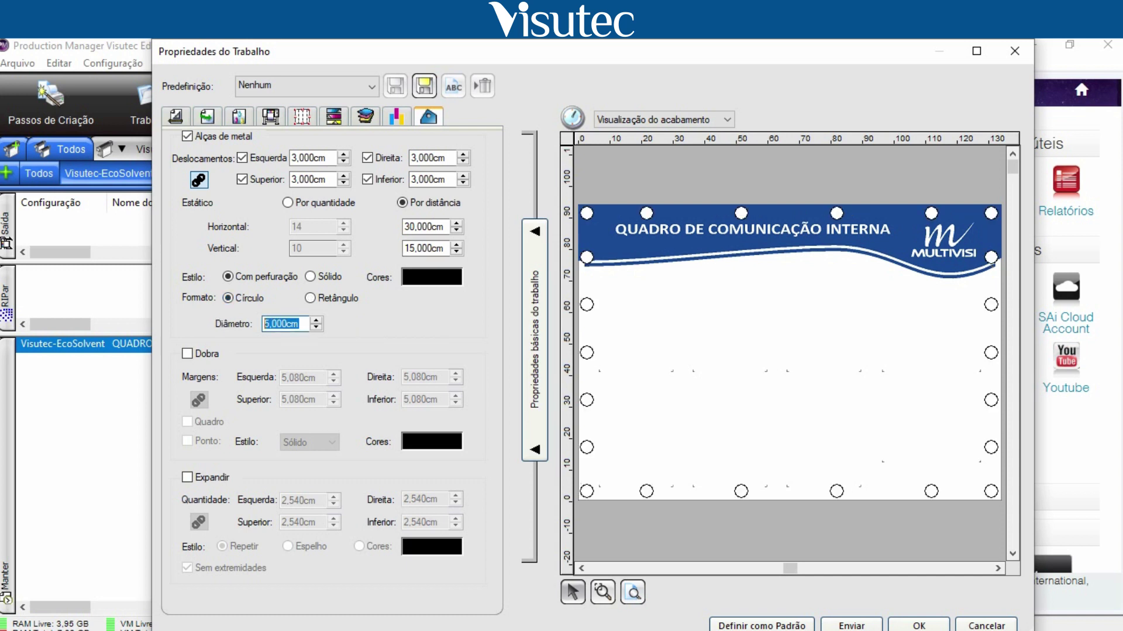
type("1,5")
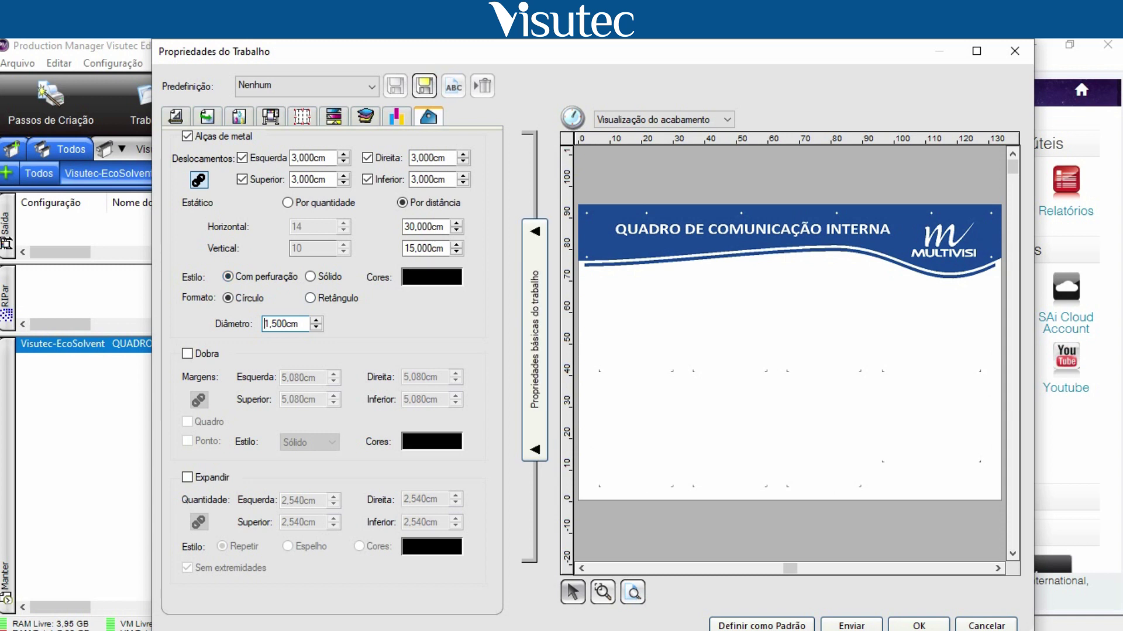
- Try the solid grommet style (Sólido) with a pink colour, and return the style to Com perfuração
left_click(310, 277)
left_click(431, 276)
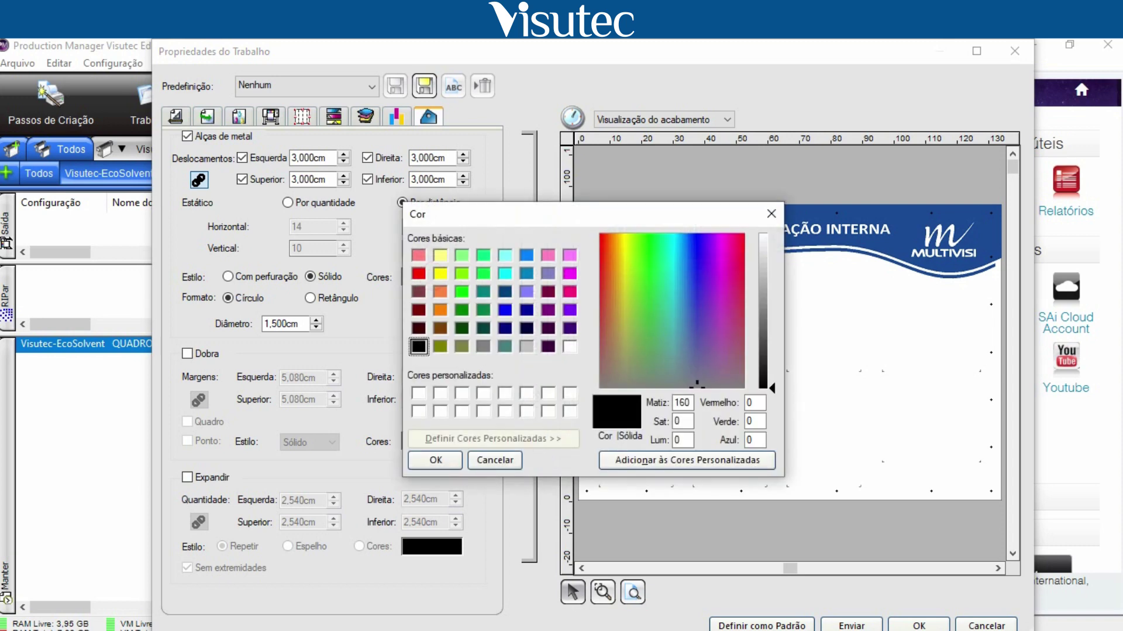
left_click(569, 291)
left_click(436, 460)
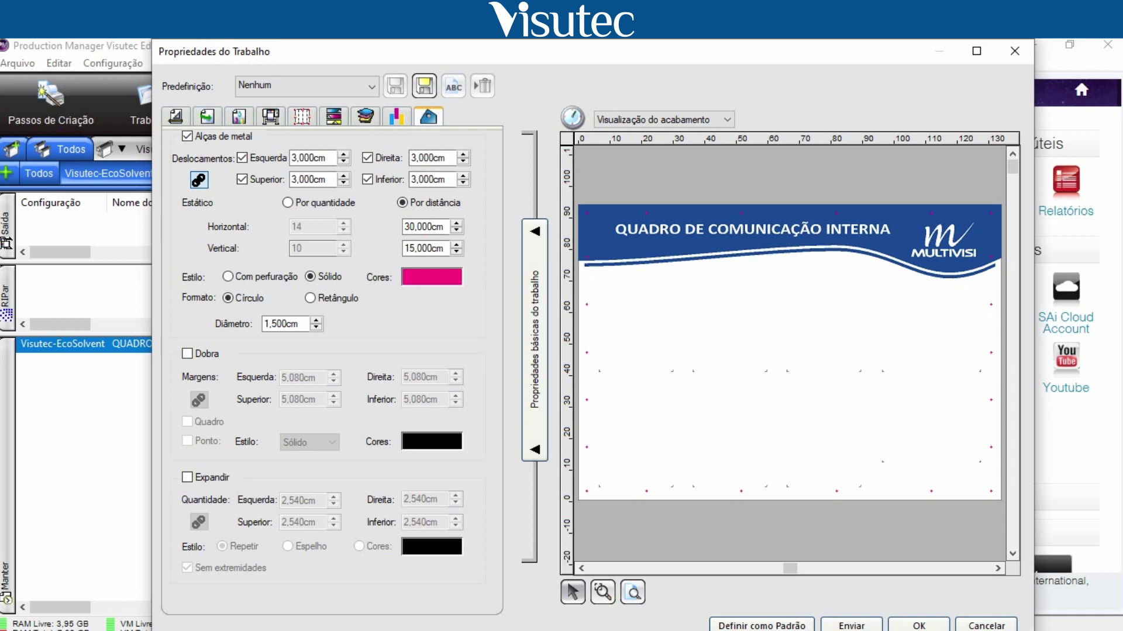
left_click(228, 277)
- Disable the metal grommets and enable the hem (Dobra) with its Quadro frame and Ponto stitch line
left_click(187, 136)
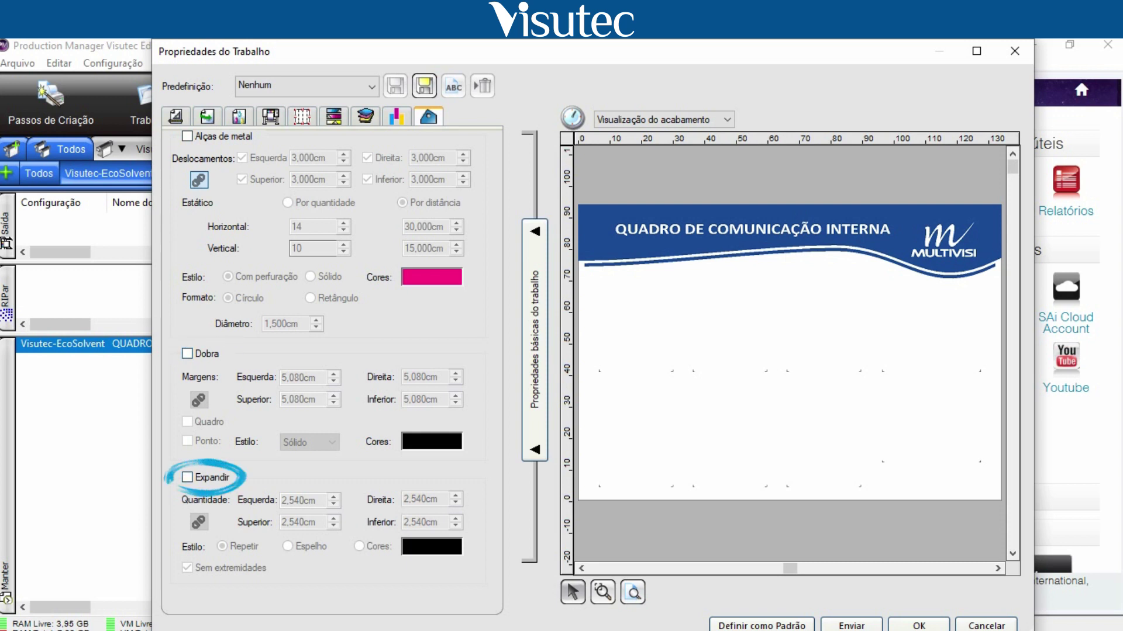
left_click(187, 353)
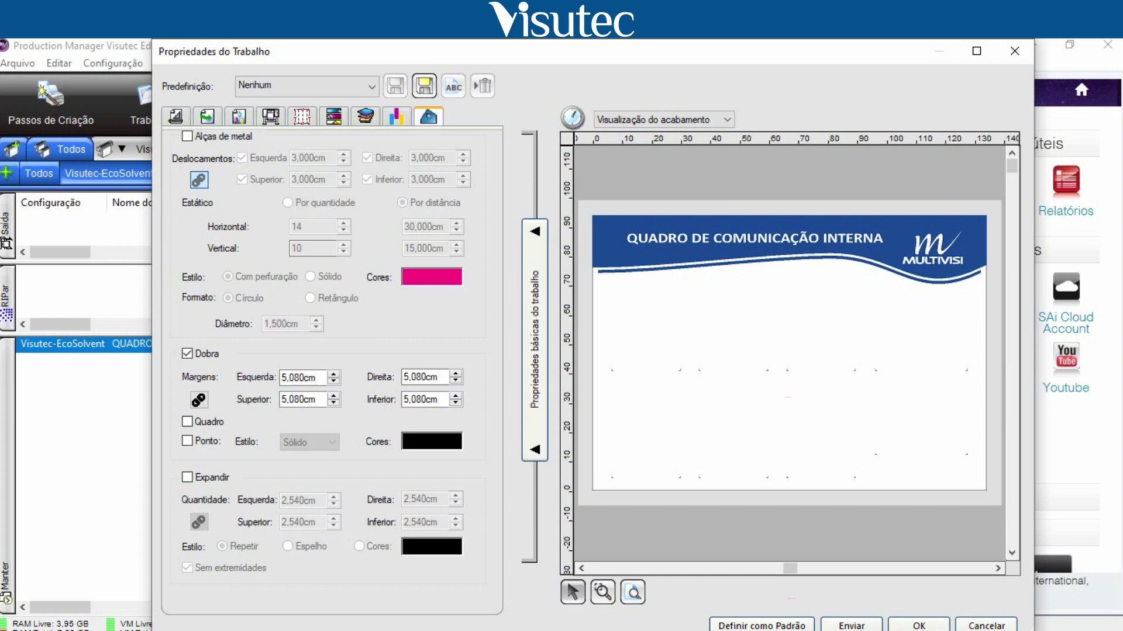
left_click(187, 422)
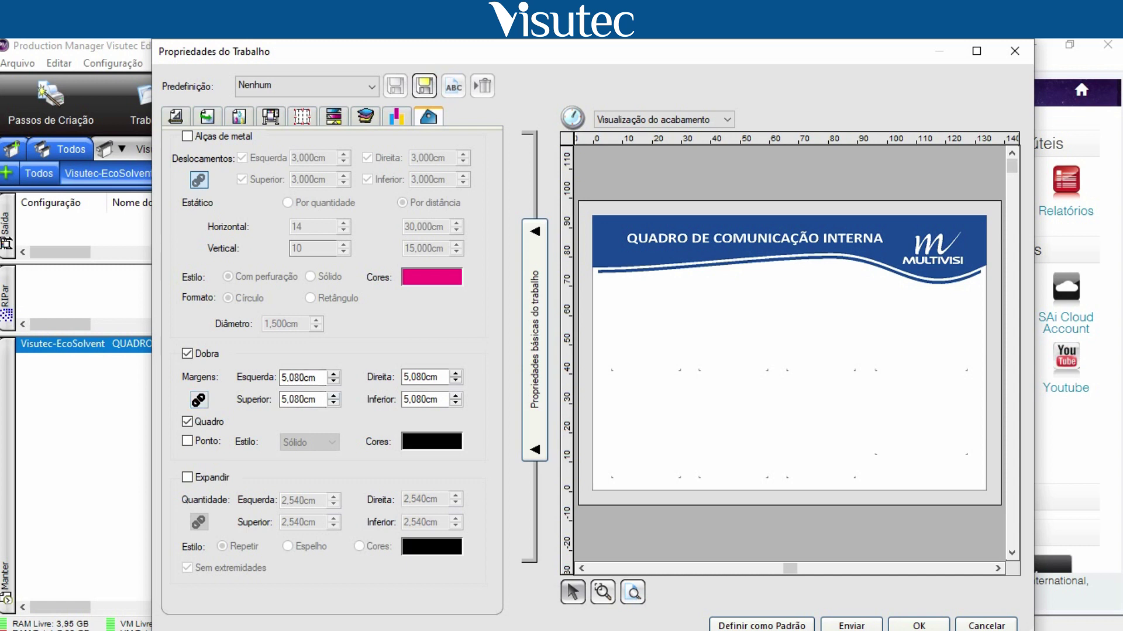
left_click(198, 401)
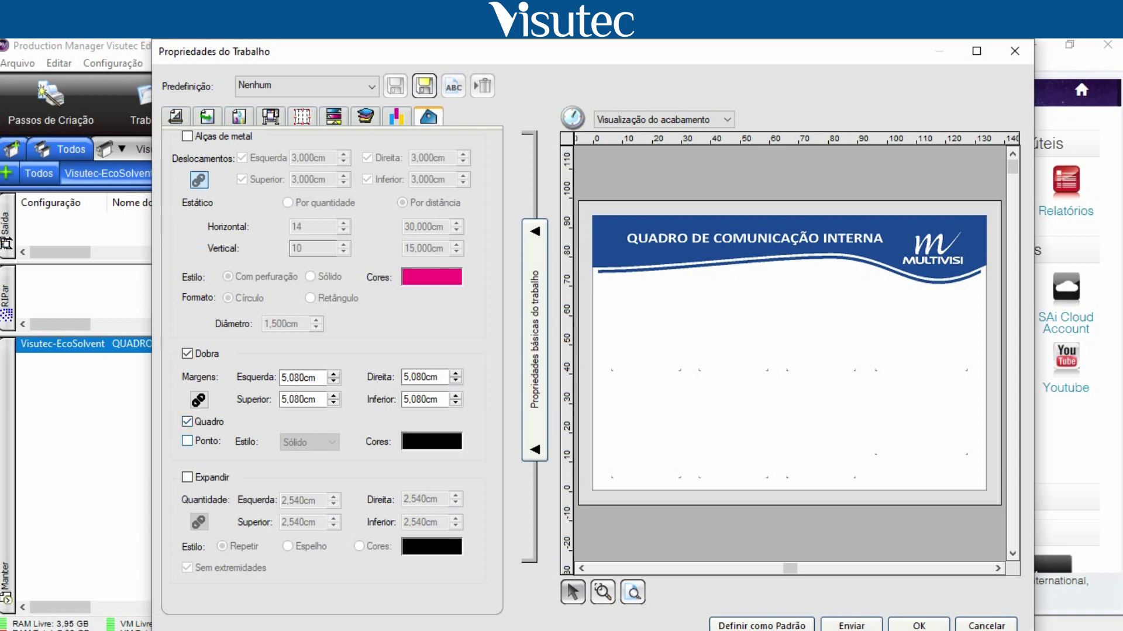
left_click(187, 441)
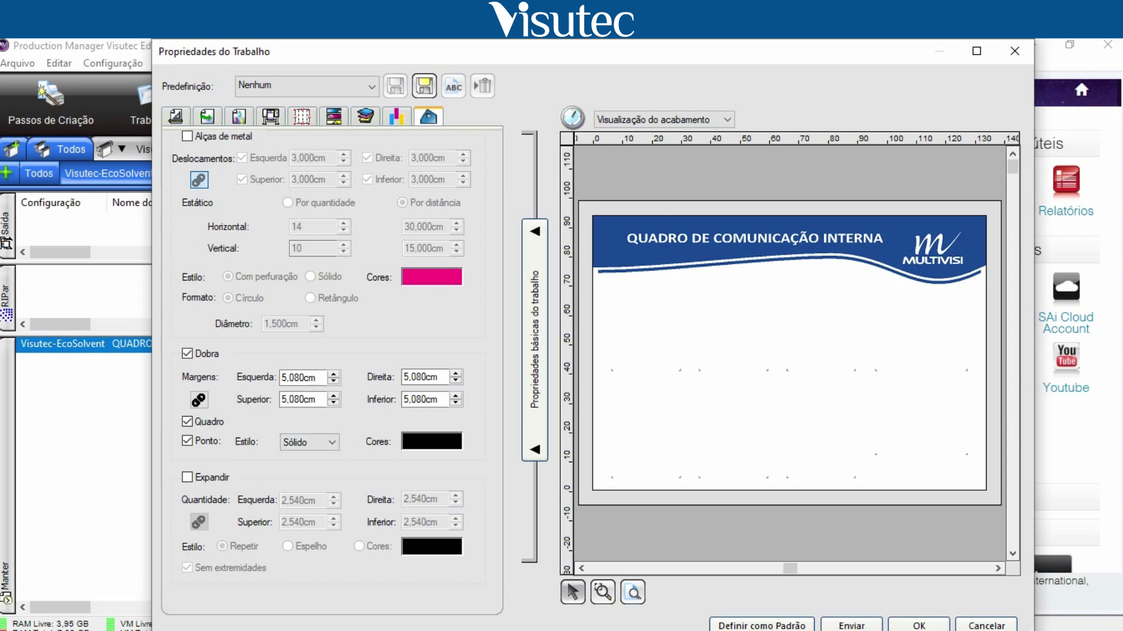
- Try the Traços style and the one after it for the hem's stitch line, and return to Sólido
left_click(310, 442)
key("Down")
key("Return")
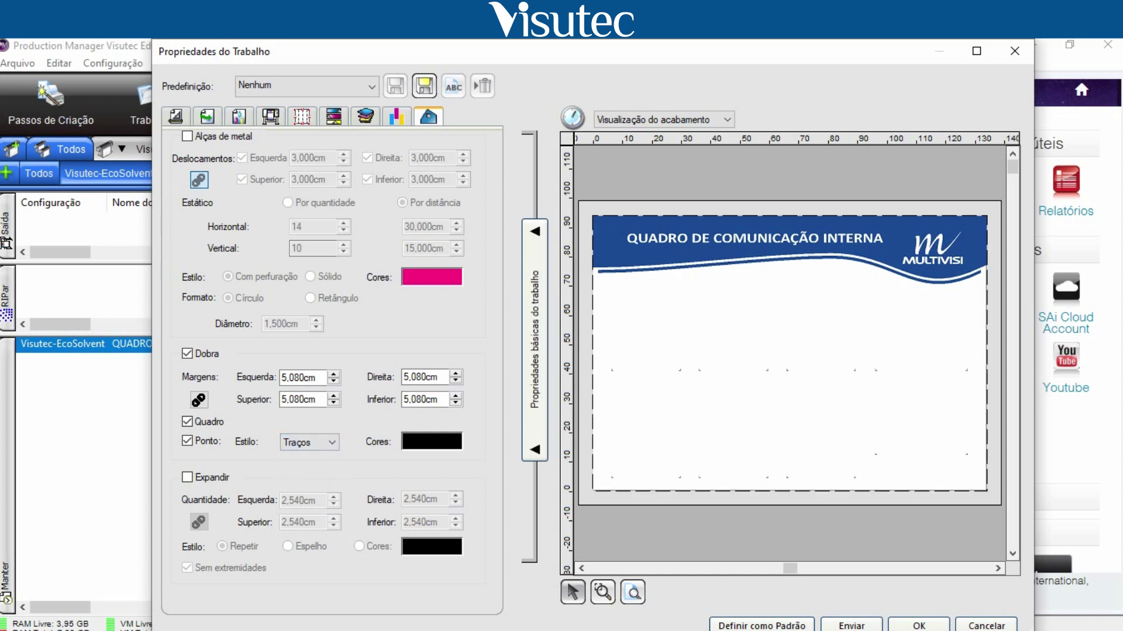
key("alt+Down")
key("Down")
key("Return")
key("alt+Down")
key("Up")
key("Up")
key("Return")
- Try a bright green colour for the hem's stitch line, and set it back to black
left_click(432, 441)
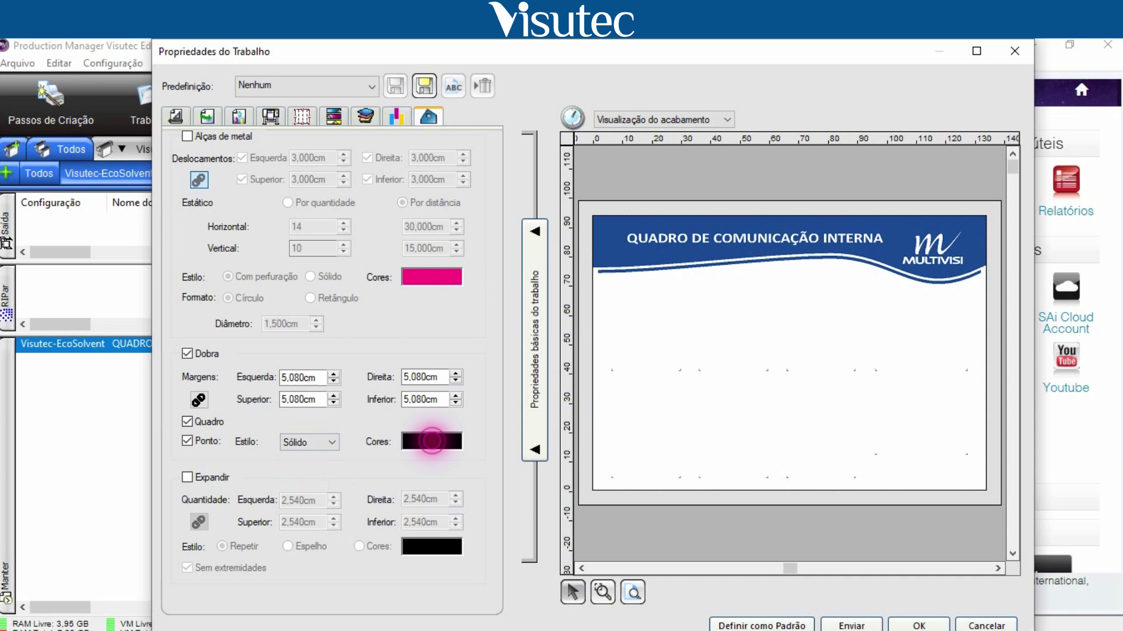
left_click(462, 292)
left_click(436, 461)
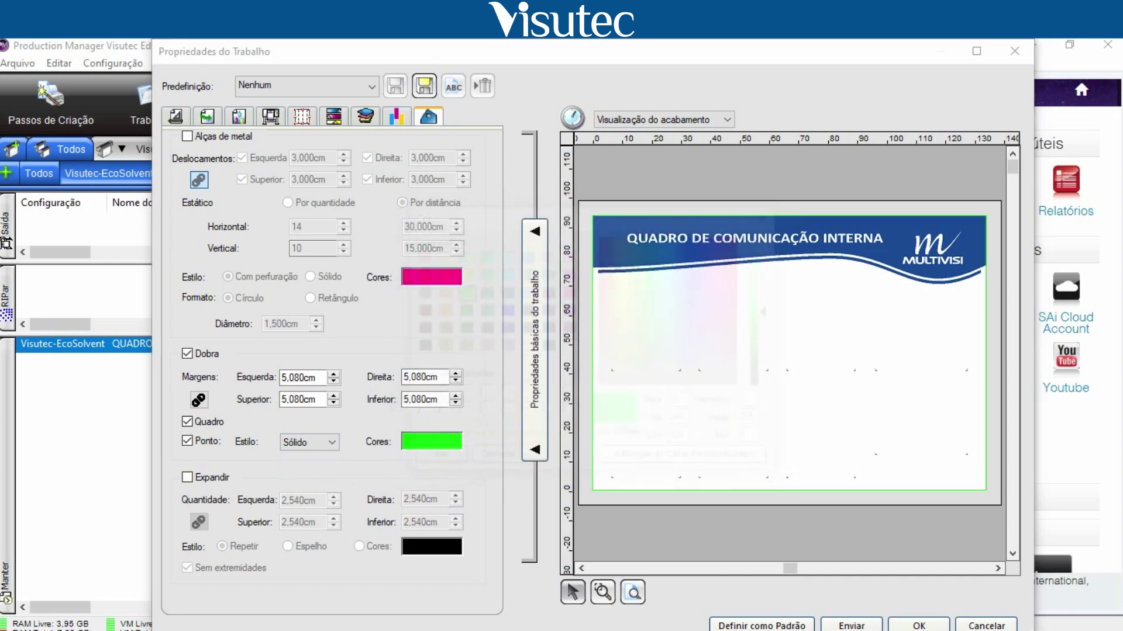
key("space")
left_click(419, 347)
left_click(436, 461)
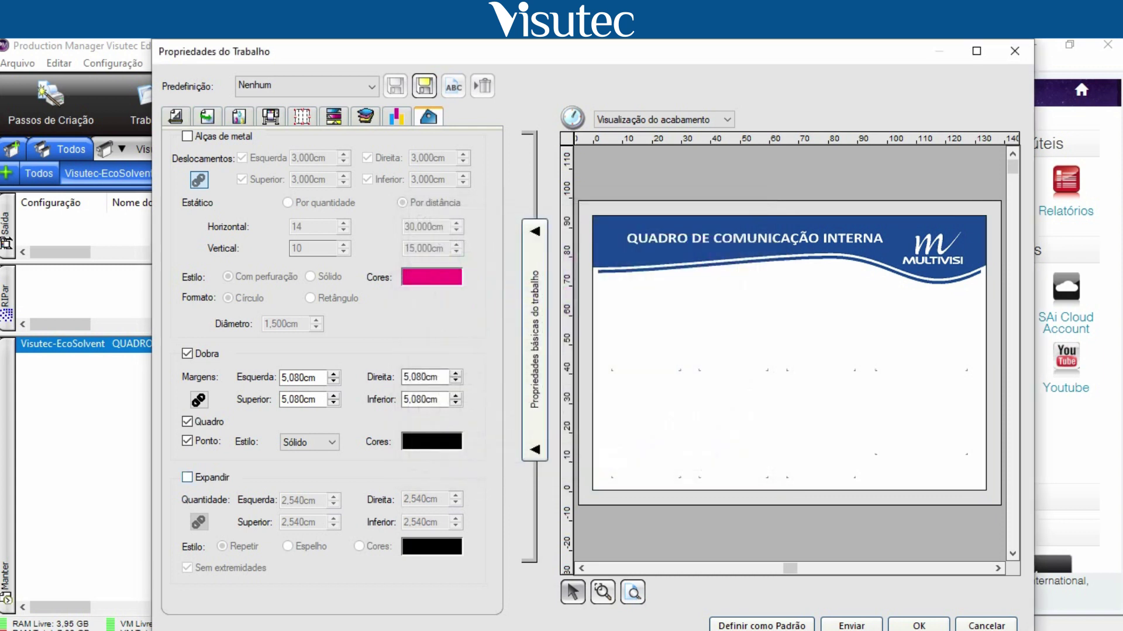
- Enable Expandir, and switch the hem (Dobra) off and back on to compare the finishing preview
key("Tab")
left_click(188, 478)
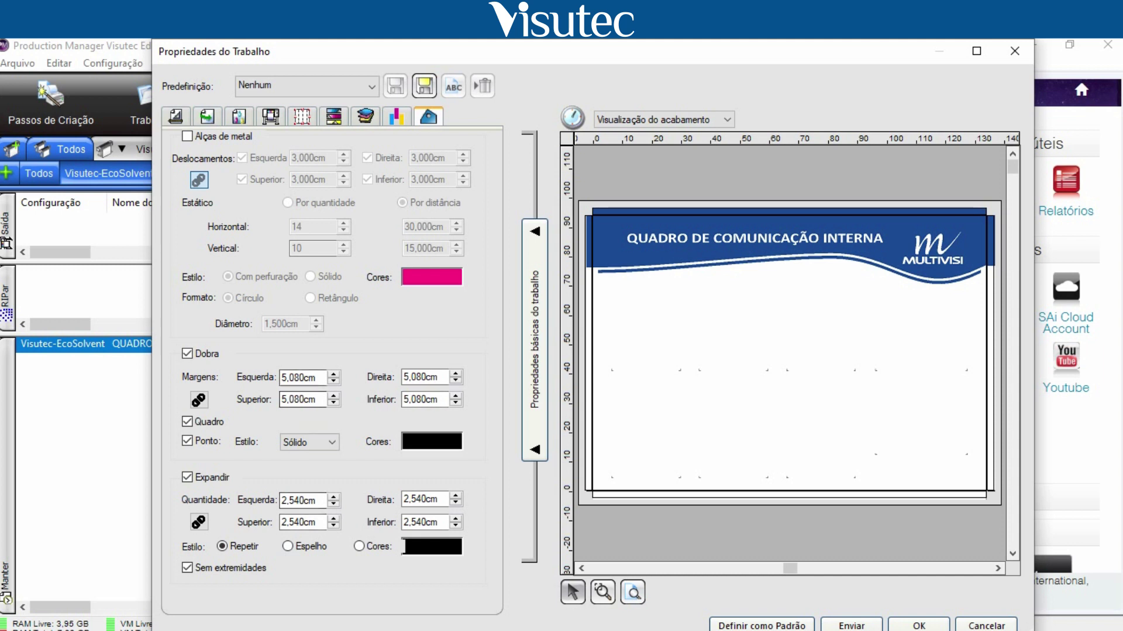
left_click(187, 354)
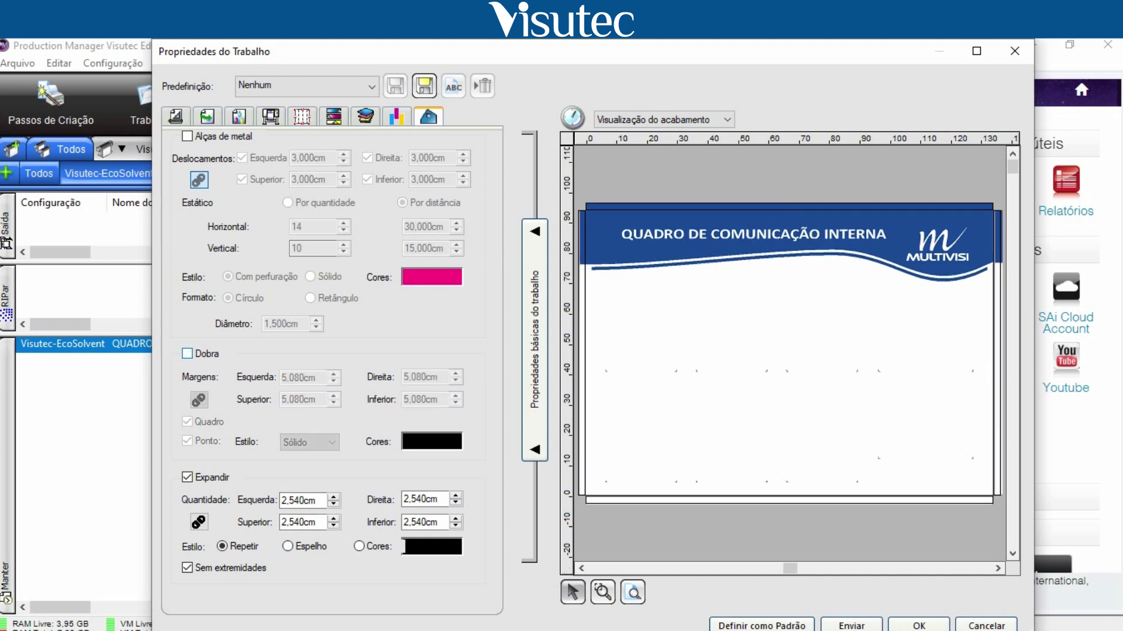
left_click(188, 354)
left_click(187, 354)
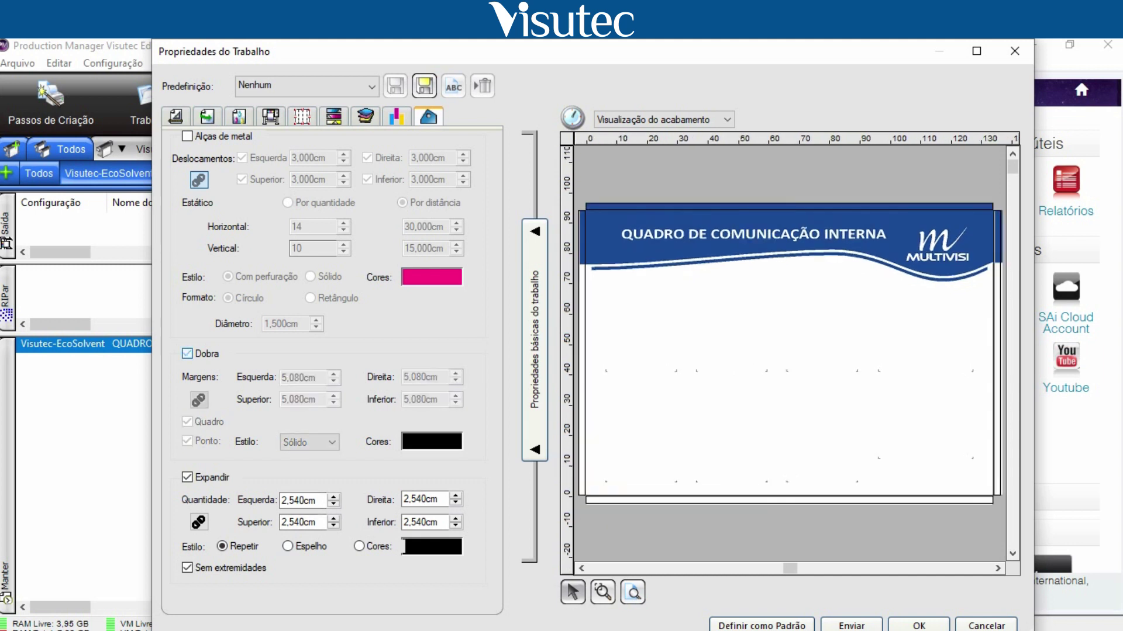
key("space")
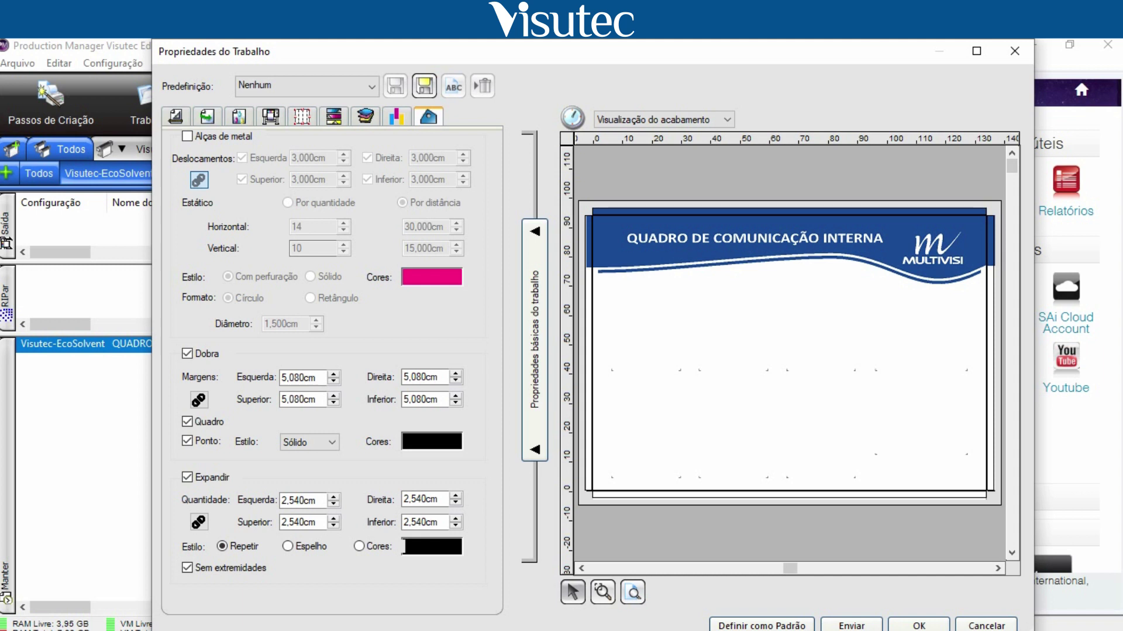
key("space")
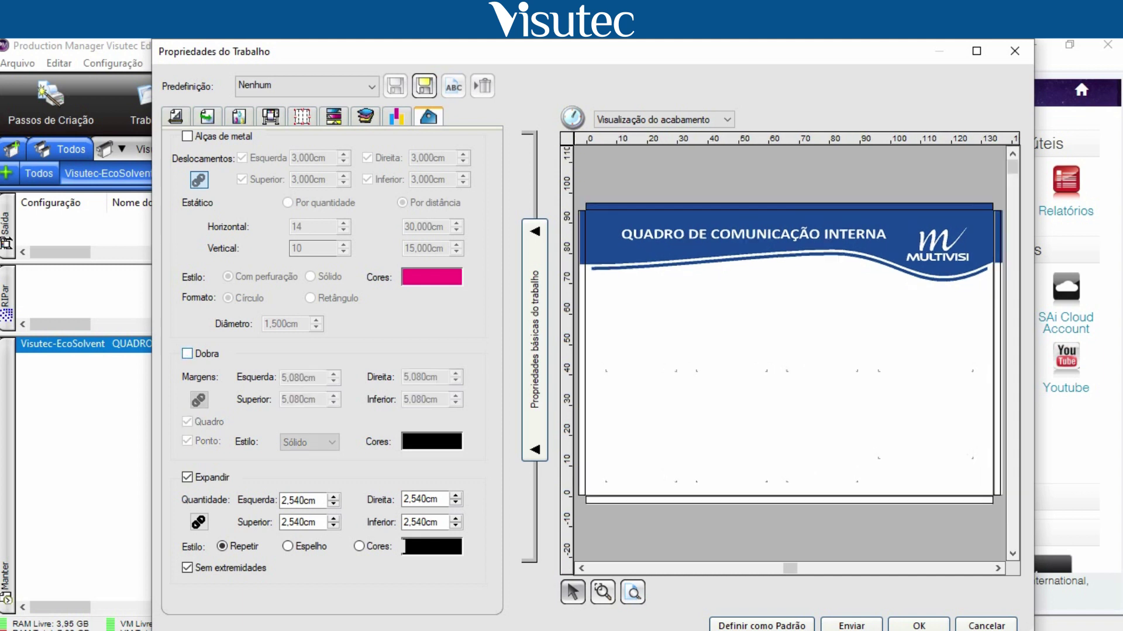
key("space")
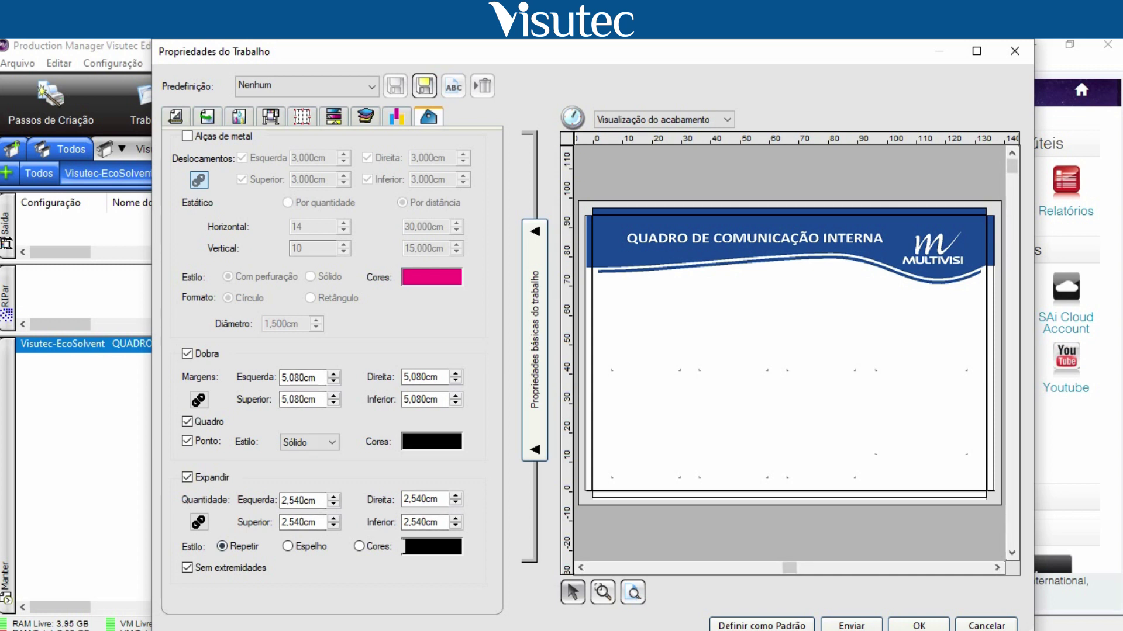
- Link the expand amounts at 5 cm for all four sides and change the expand style to Espelho
left_click(199, 522)
left_click_drag(319, 501, 280, 502)
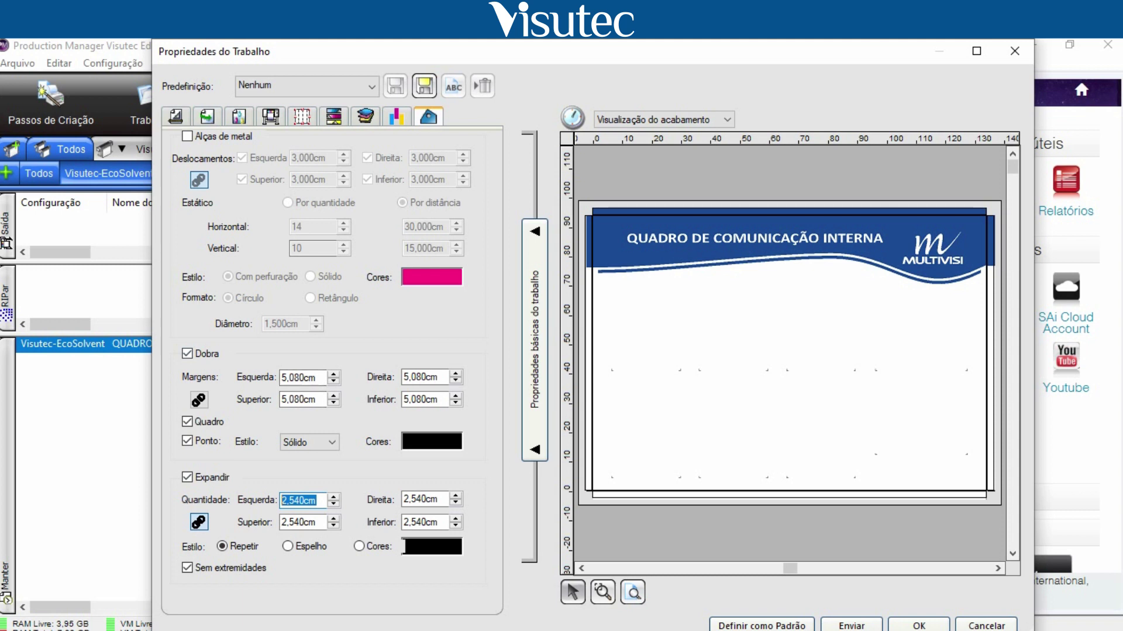
type("5")
key("Return")
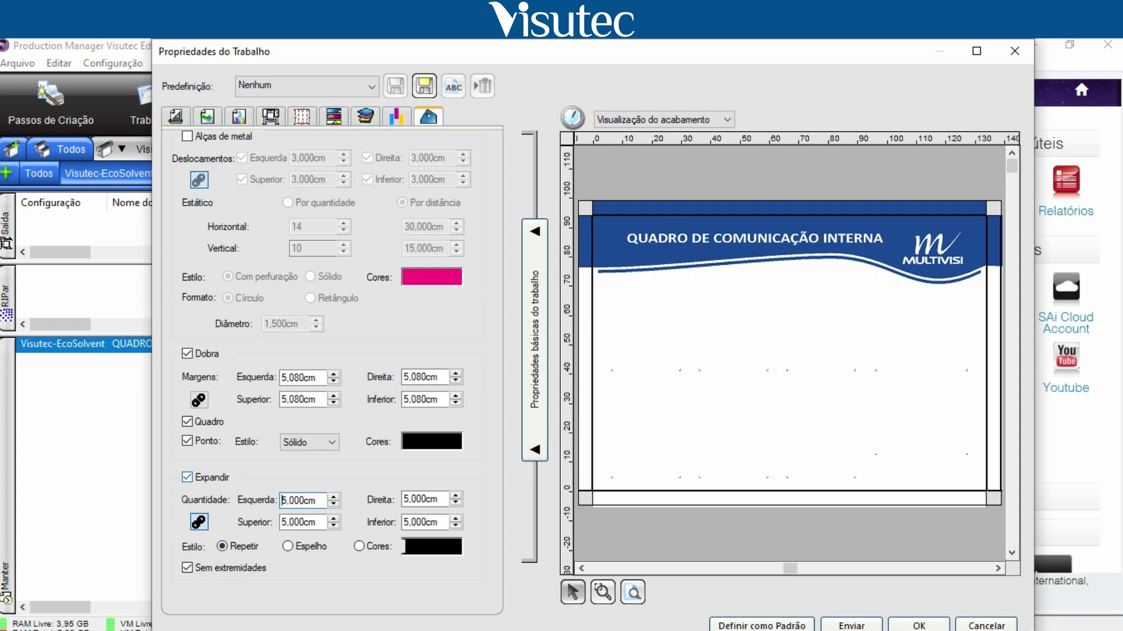
left_click(222, 544)
left_click(288, 546)
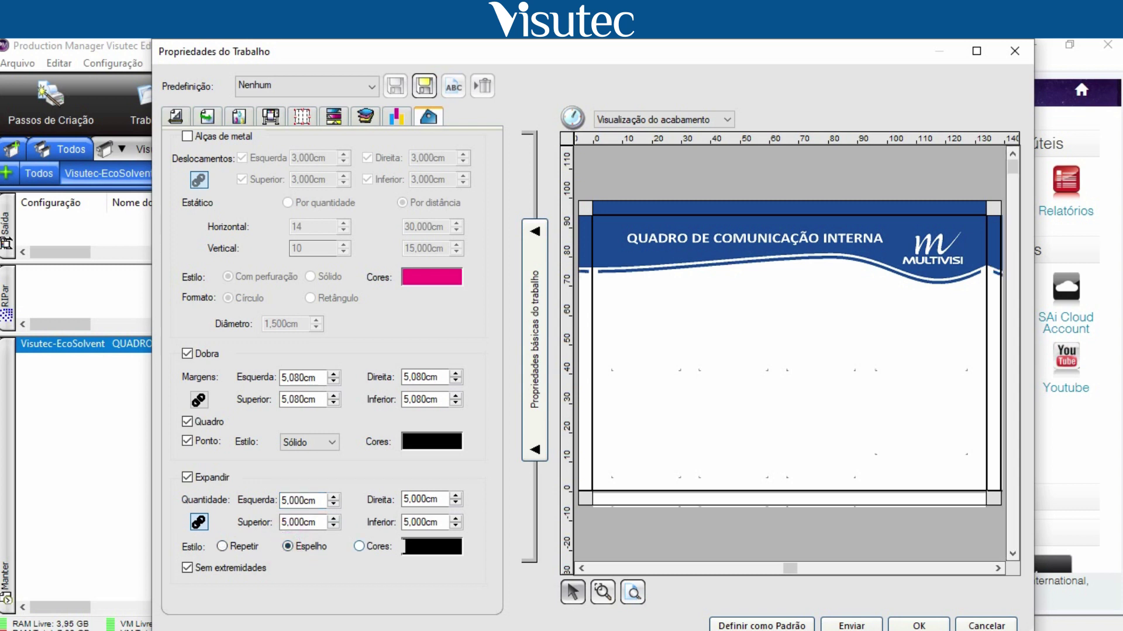
- Switch the expand style to Cores with a dark blue colour (red 13, green 6, blue 130)
left_click(359, 546)
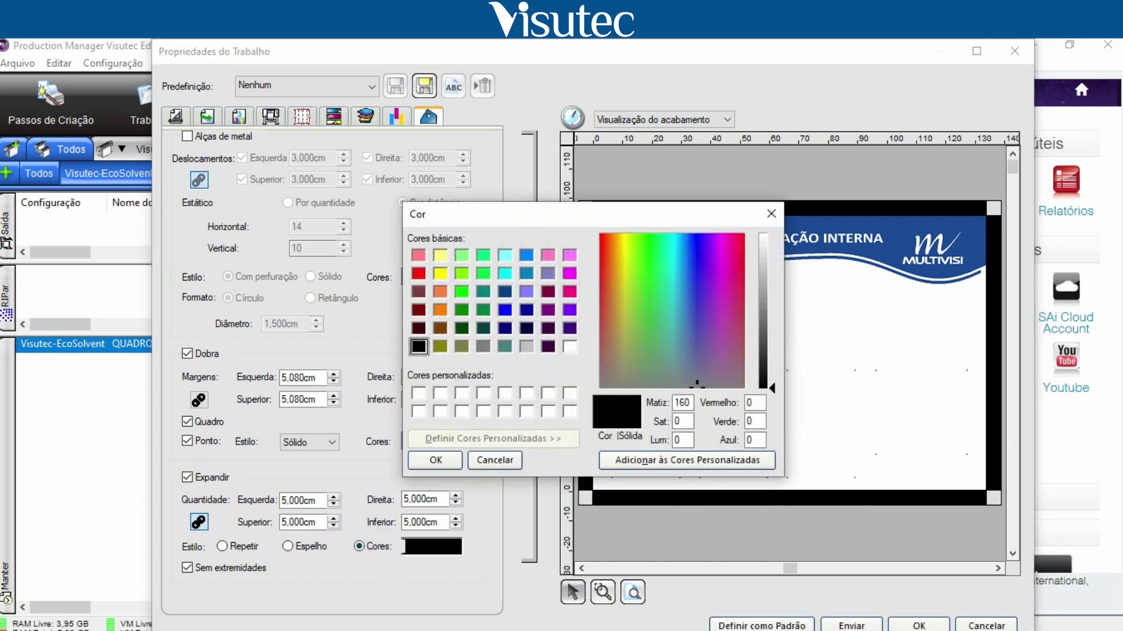
left_click_drag(573, 214, 414, 231)
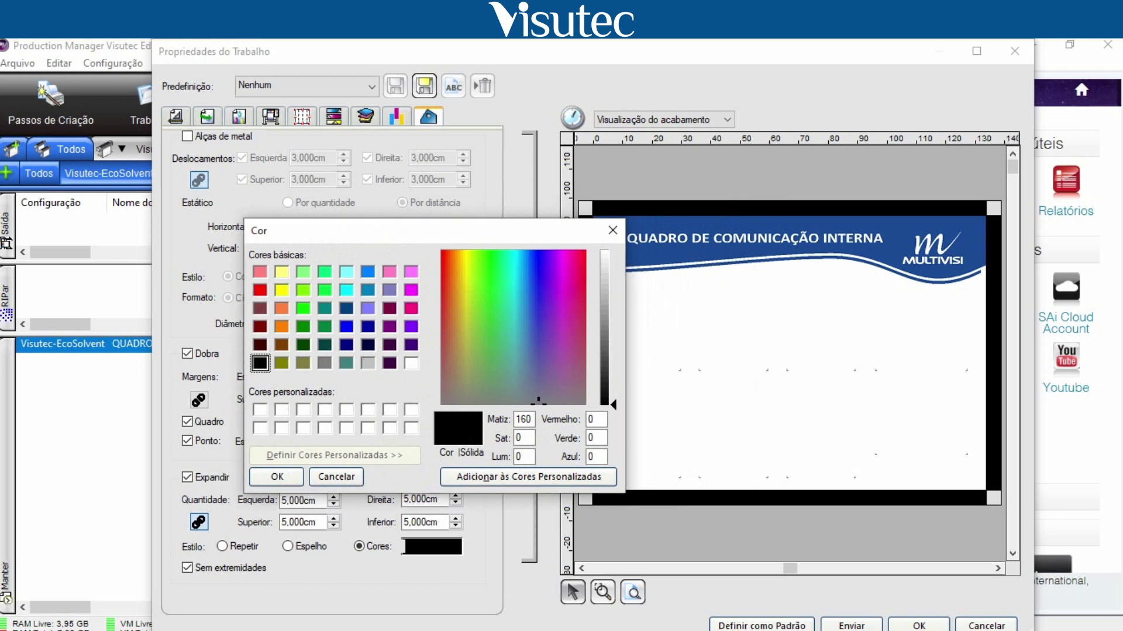
left_click(260, 410)
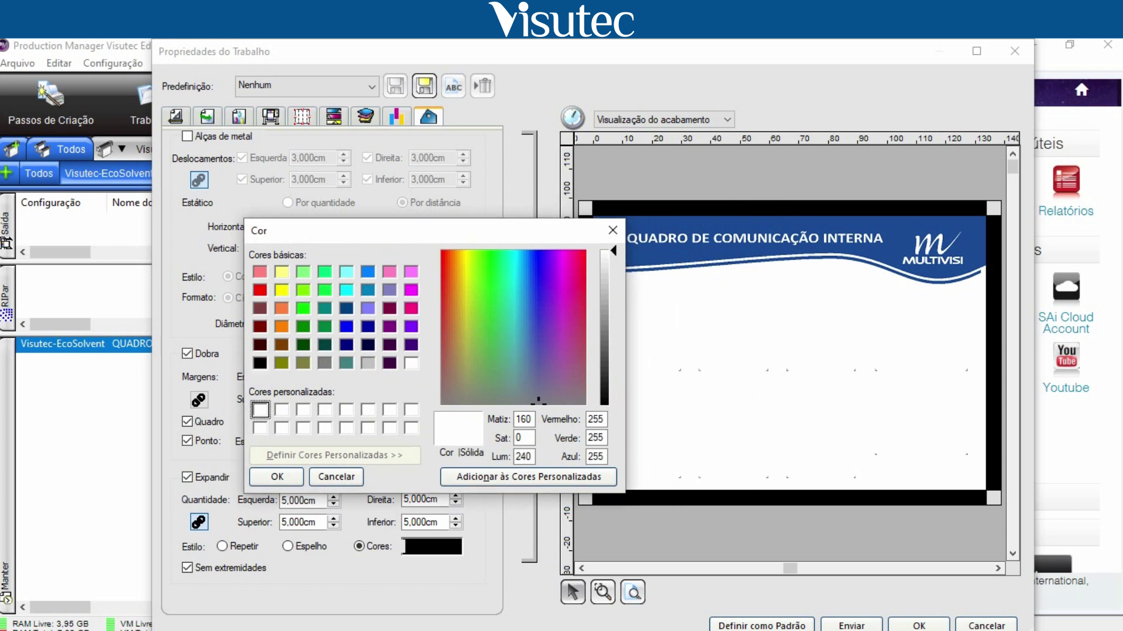
left_click(541, 263)
left_click(539, 265)
left_click(606, 365)
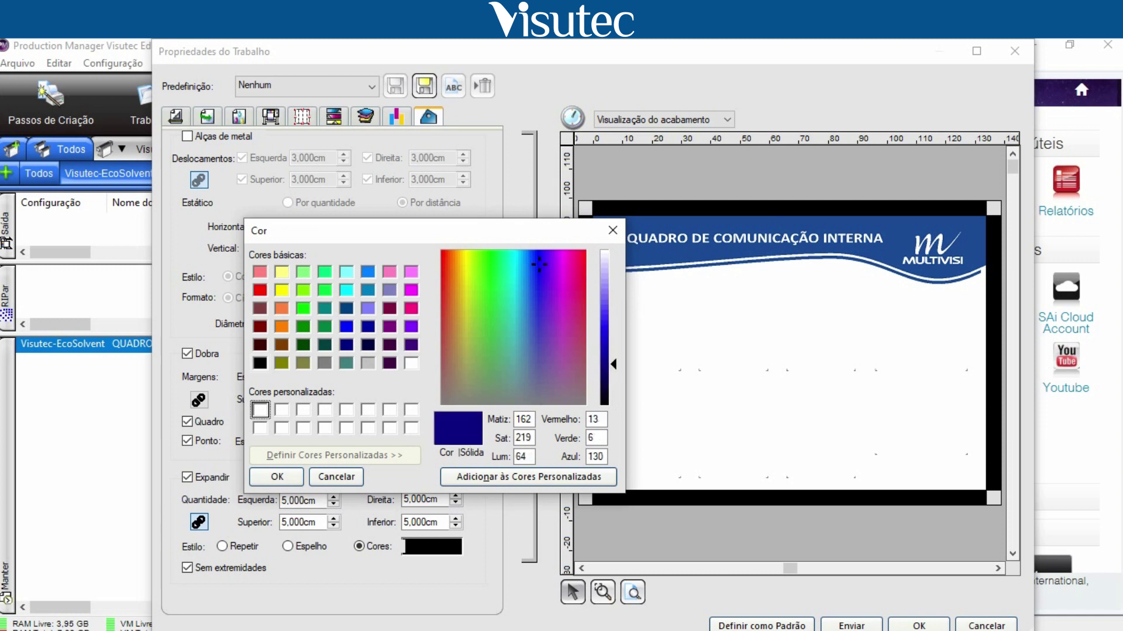
key("Return")
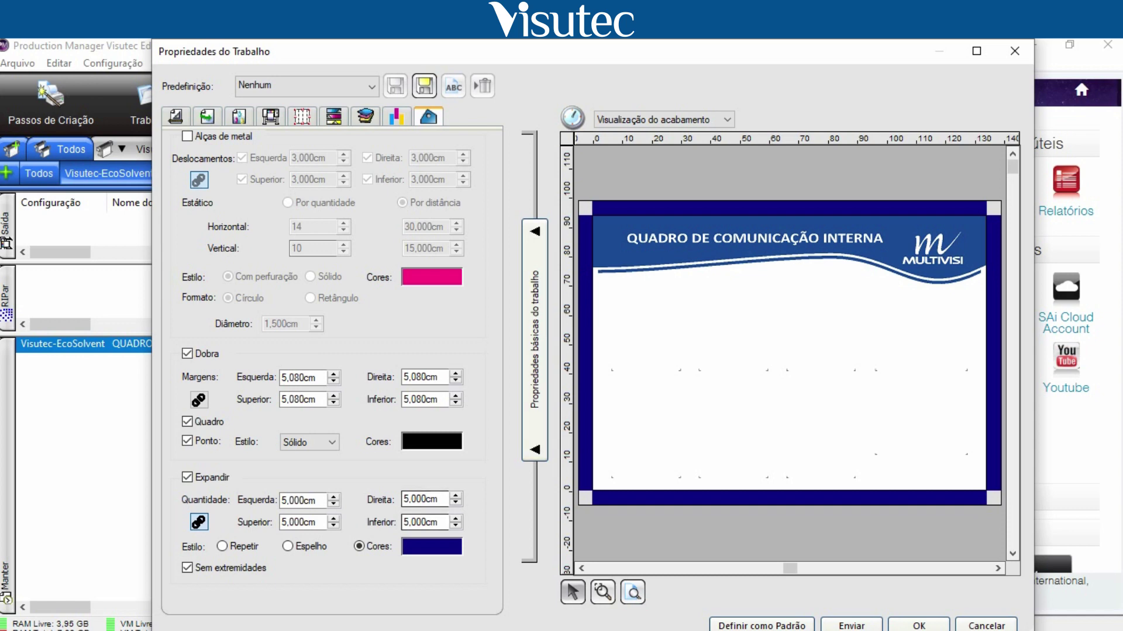
- Open the expand colour choice and cancel it, and return the expand style to Espelho
left_click(431, 546)
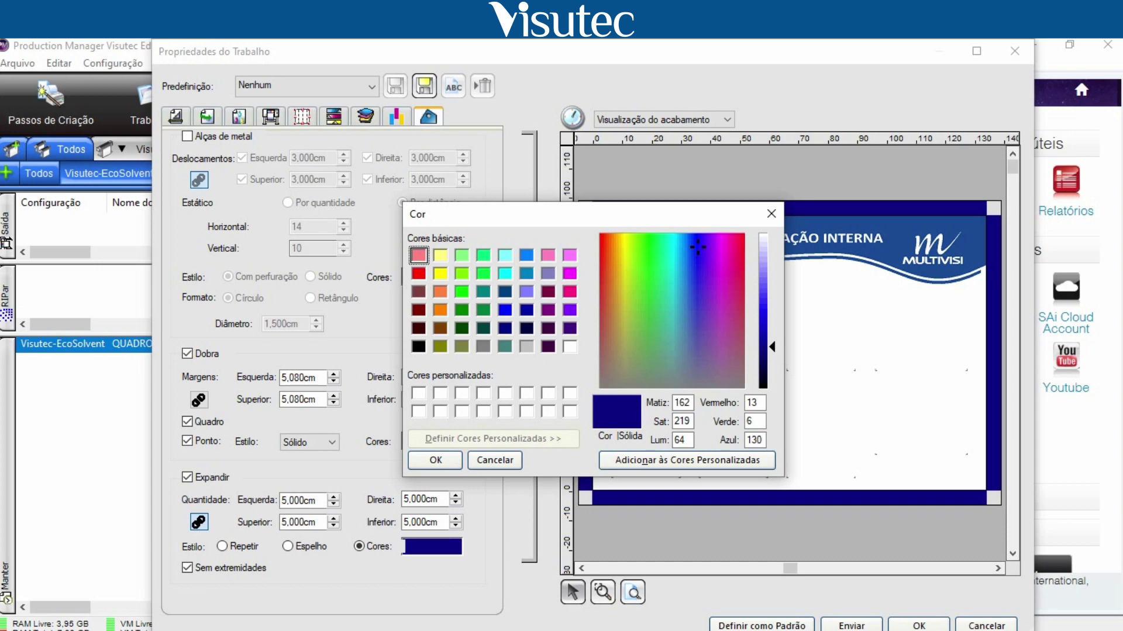
left_click(495, 460)
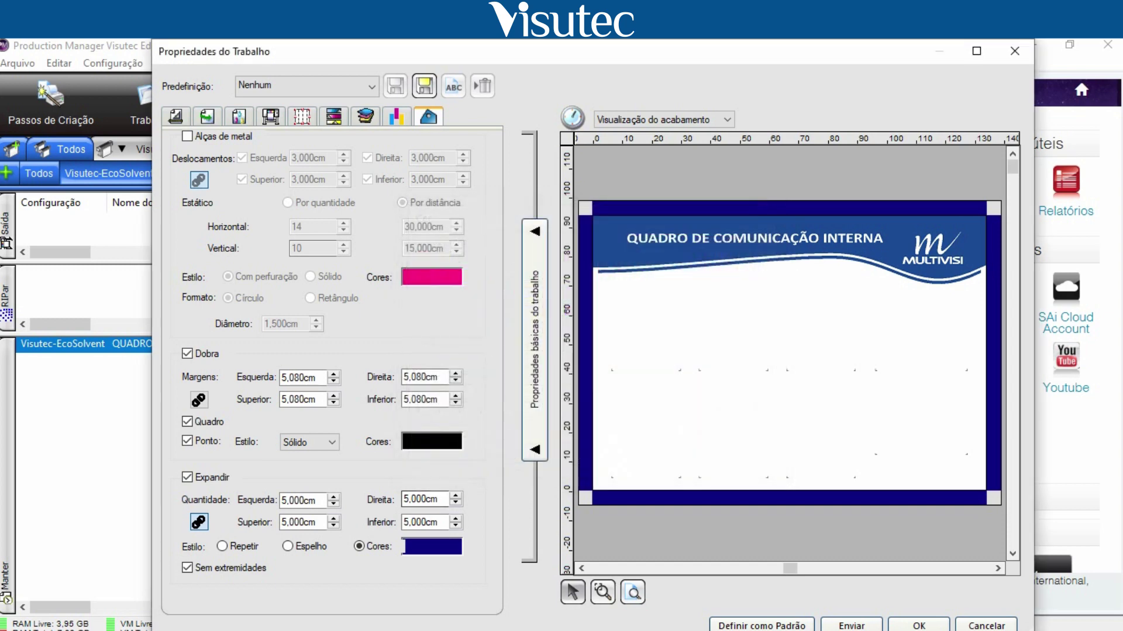
left_click(288, 547)
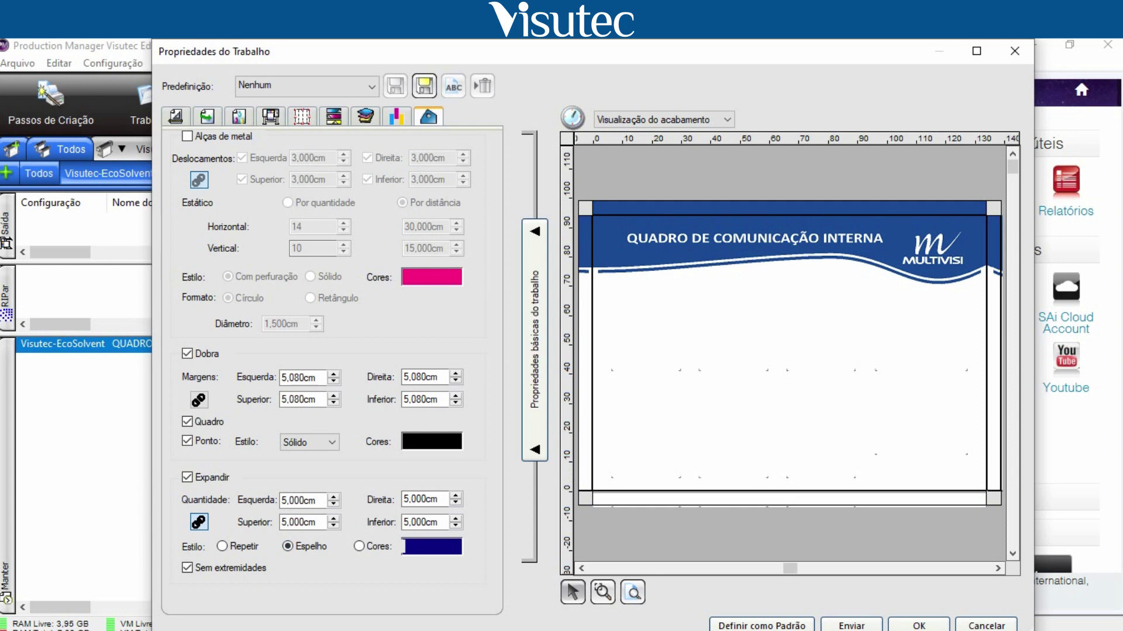